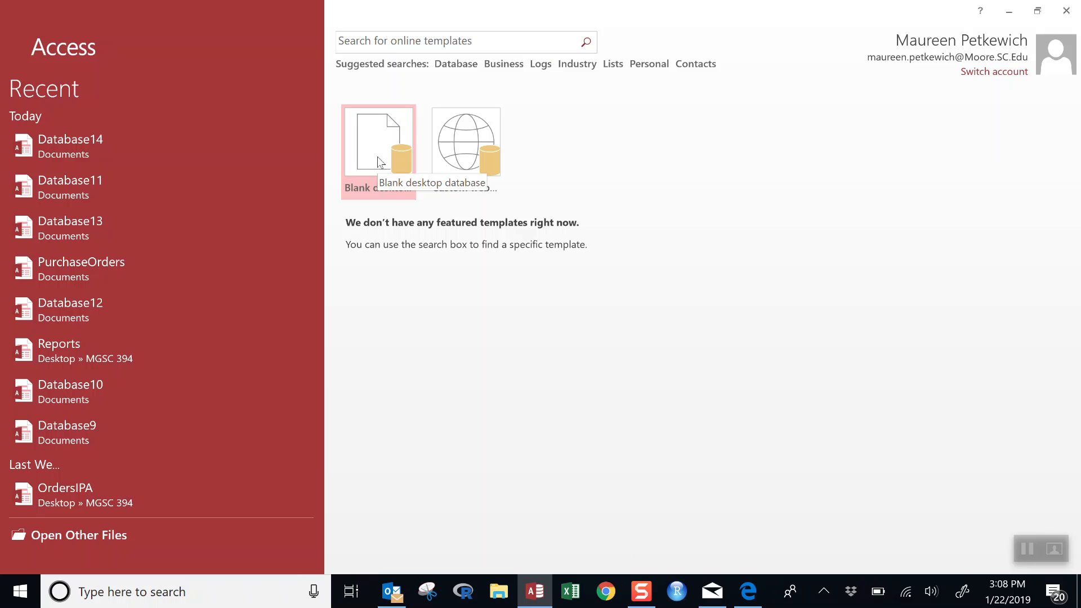
Start a new blank desktop database and name its file Sales.
left_click(377, 157)
left_click(565, 282)
left_click_drag(497, 282, 561, 285)
type("S")
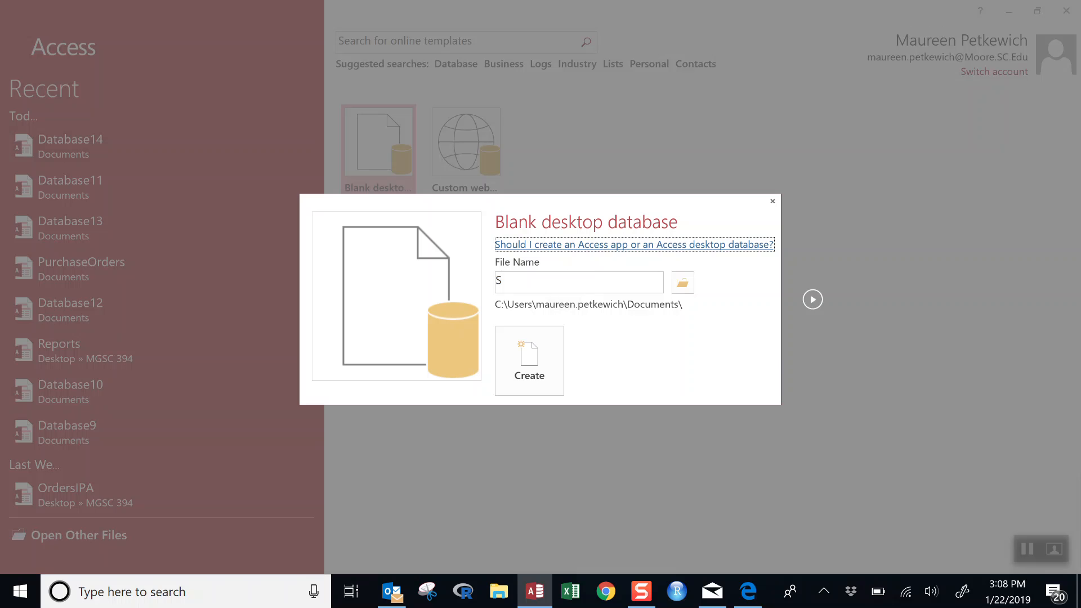
key("Tab")
type("Sales")
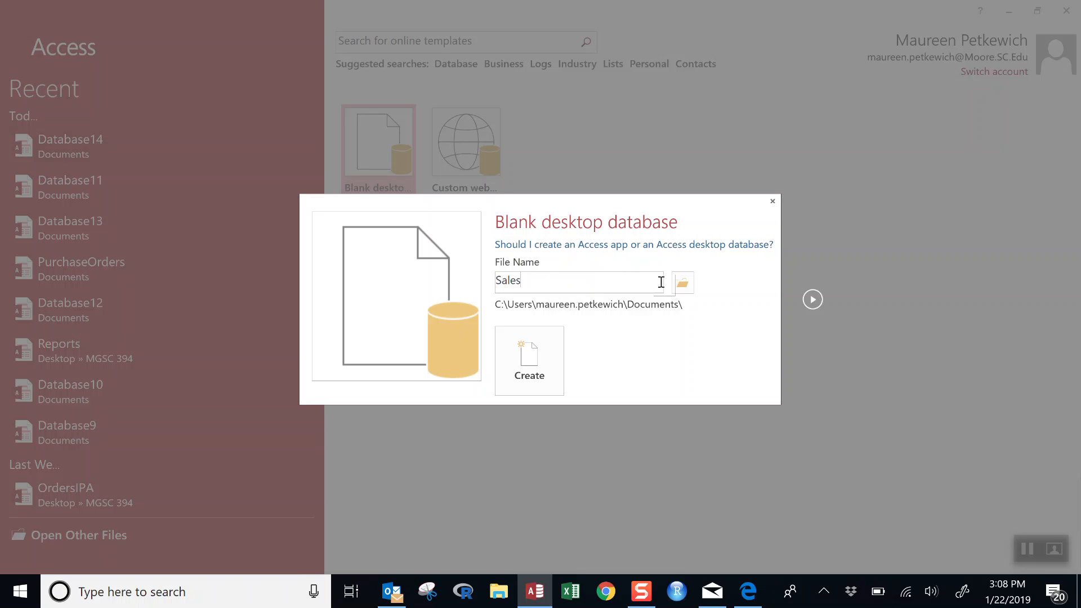
Set the new database's save location to the MGSC 394 folder on the Desktop.
left_click(681, 288)
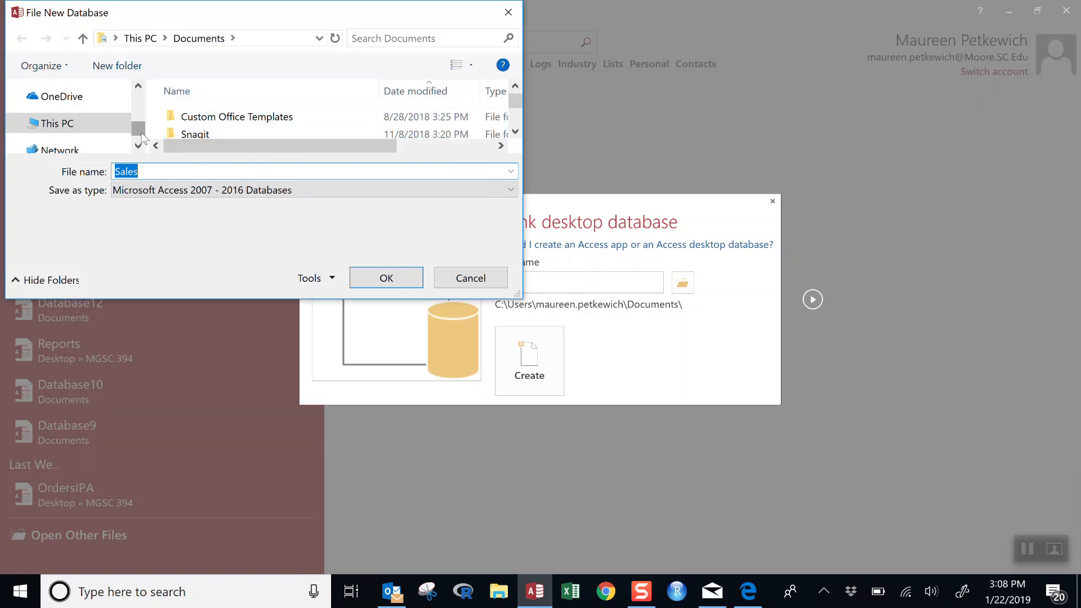
left_click_drag(142, 138, 143, 112)
left_click(109, 94)
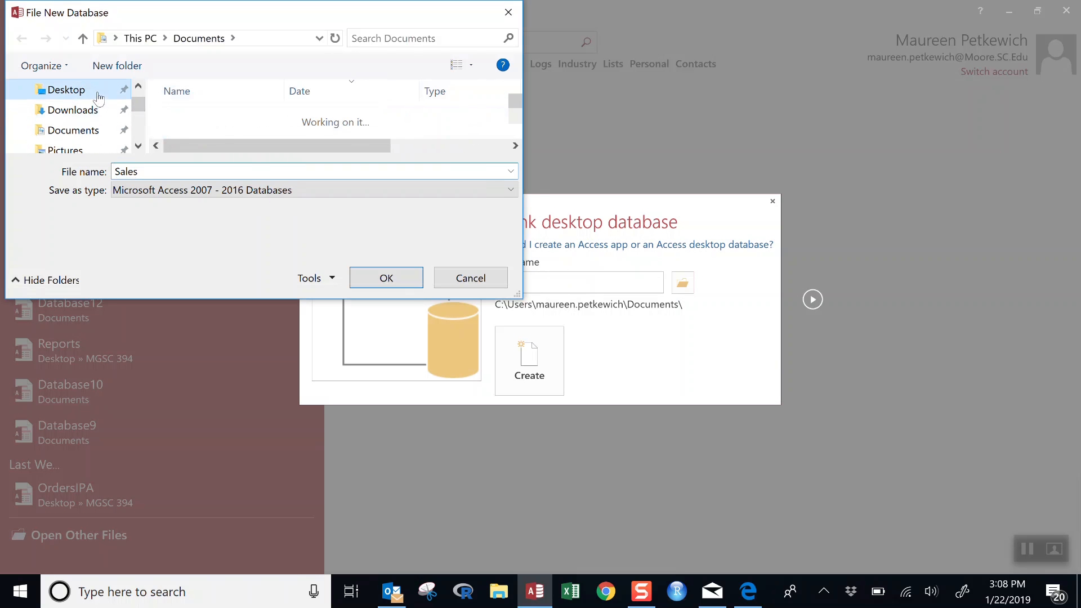
left_click(402, 96)
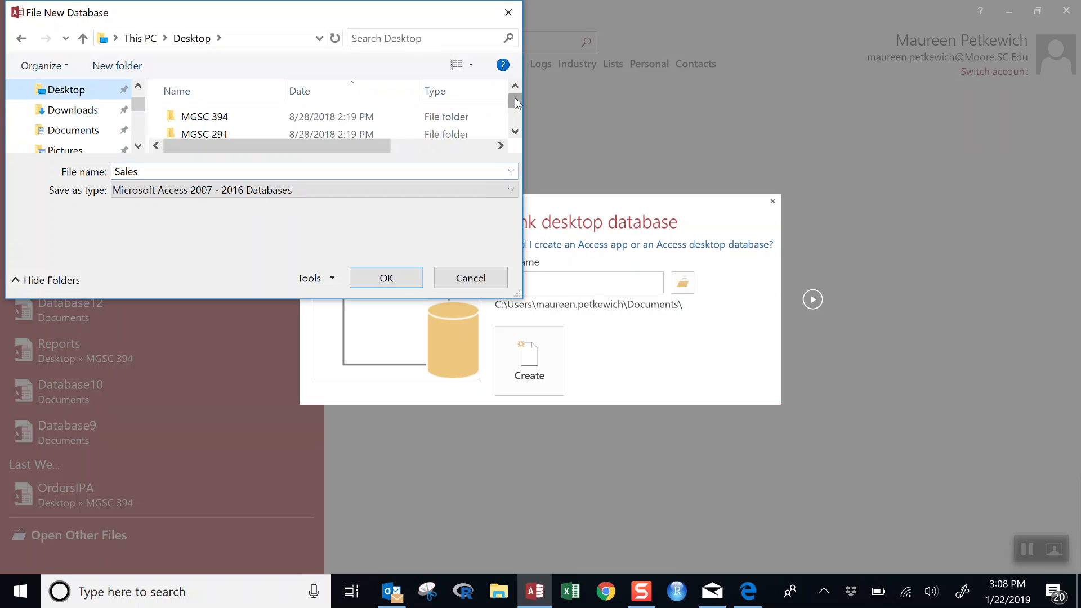
double_click(263, 117)
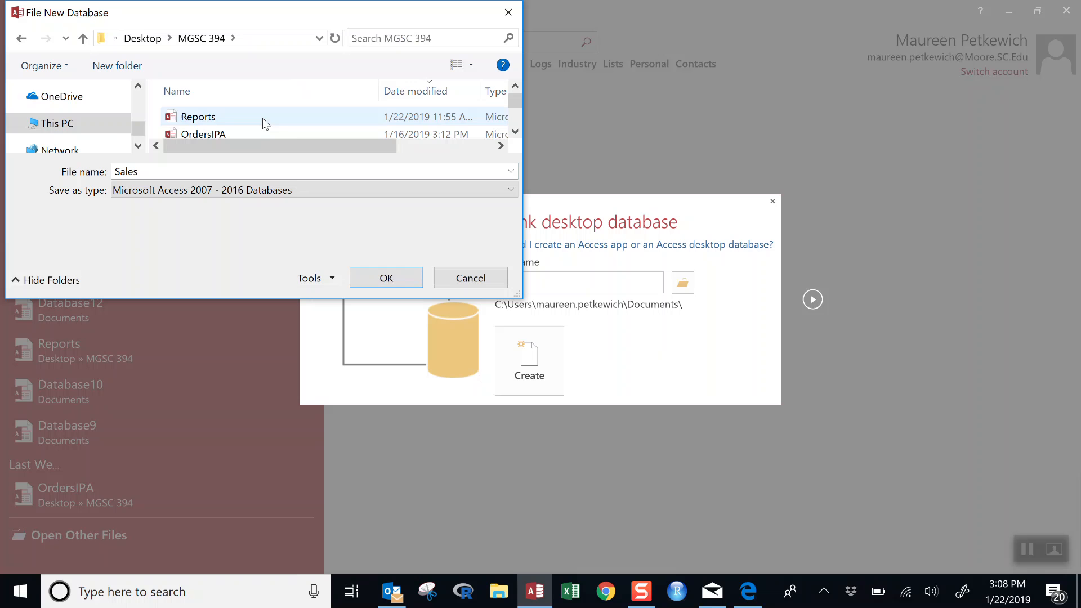
left_click(395, 280)
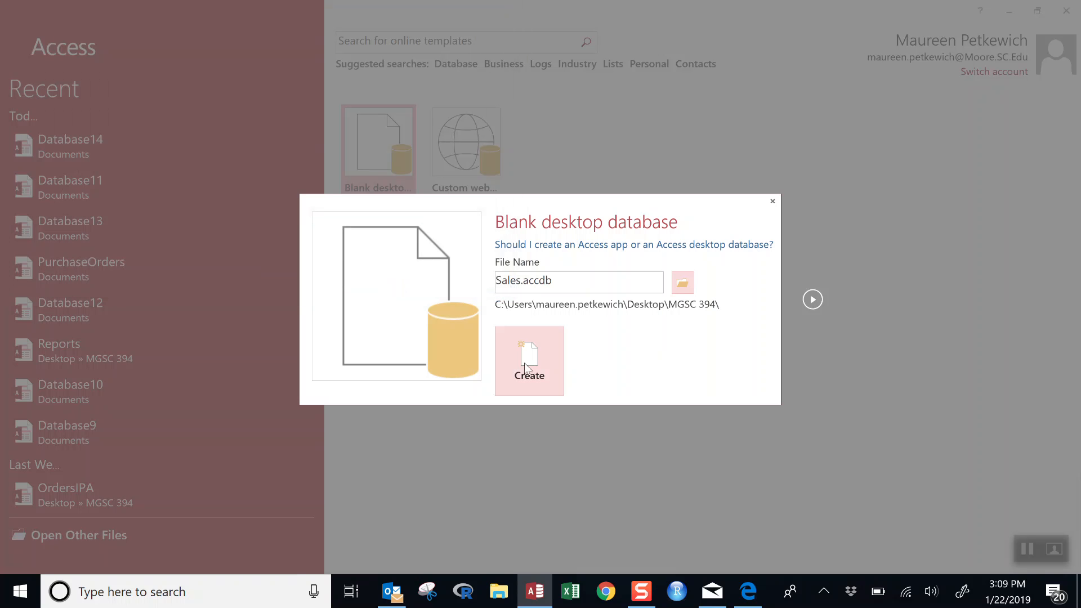
Create the Sales database, replacing the existing file of the same name.
left_click(525, 369)
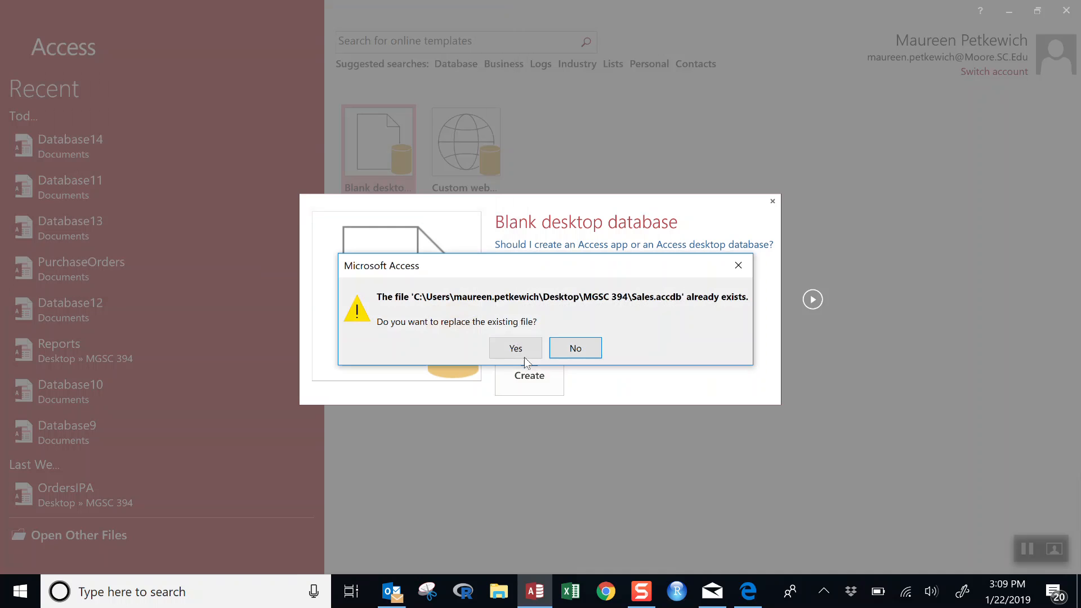
left_click(517, 348)
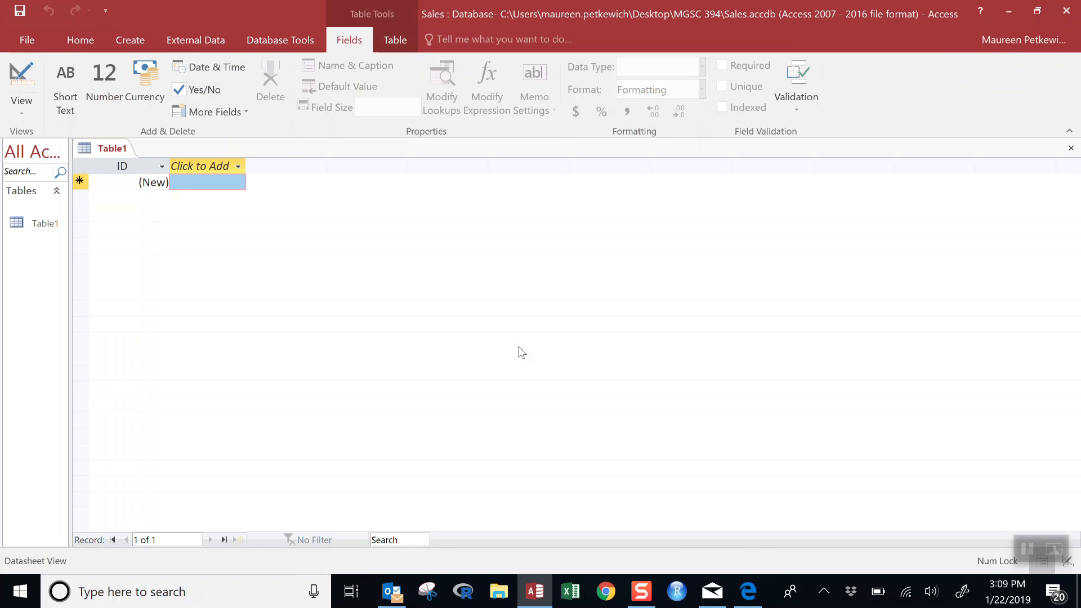
left_click(1026, 549)
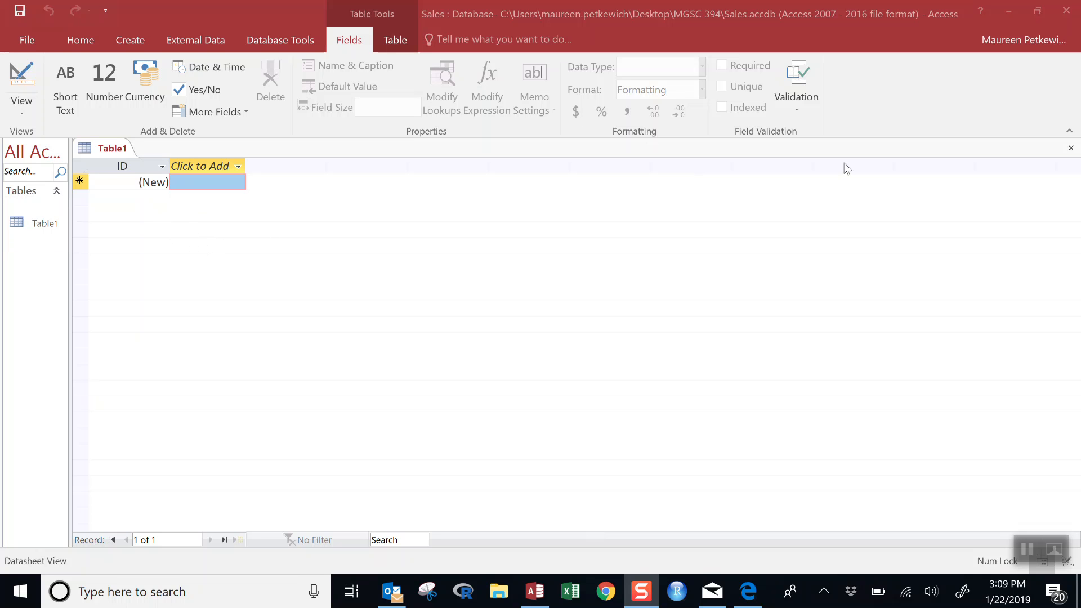
Close the default table and create a new blank table in the database.
left_click(1070, 149)
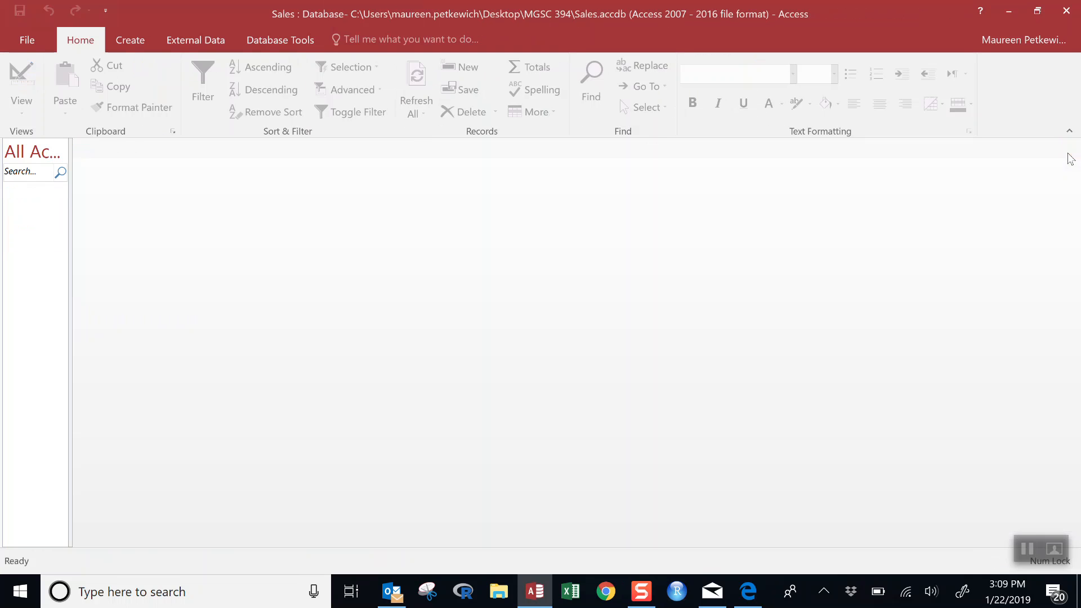
left_click(135, 45)
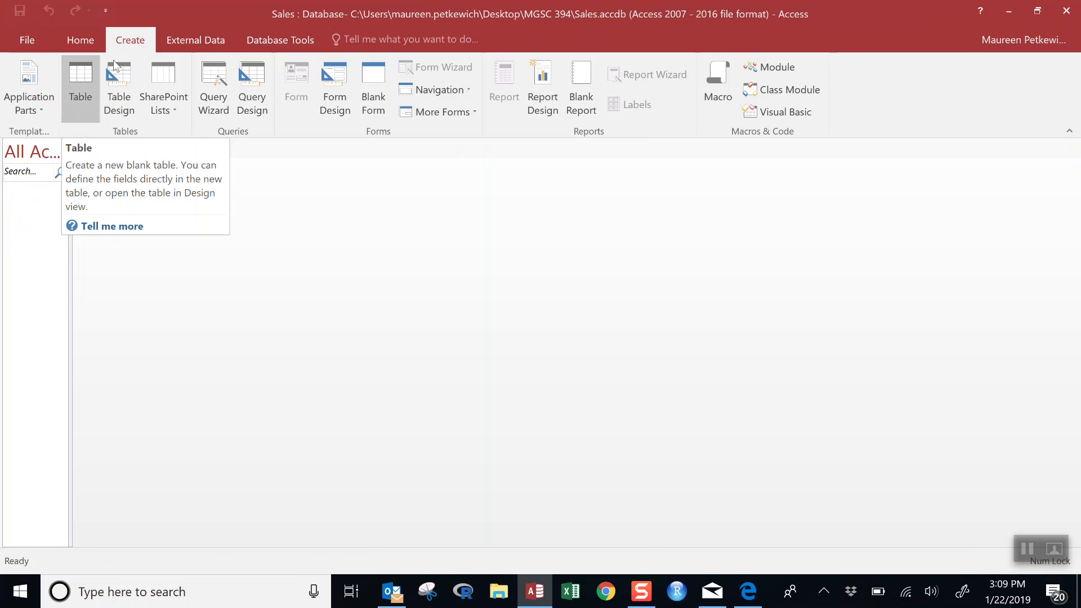
left_click(89, 86)
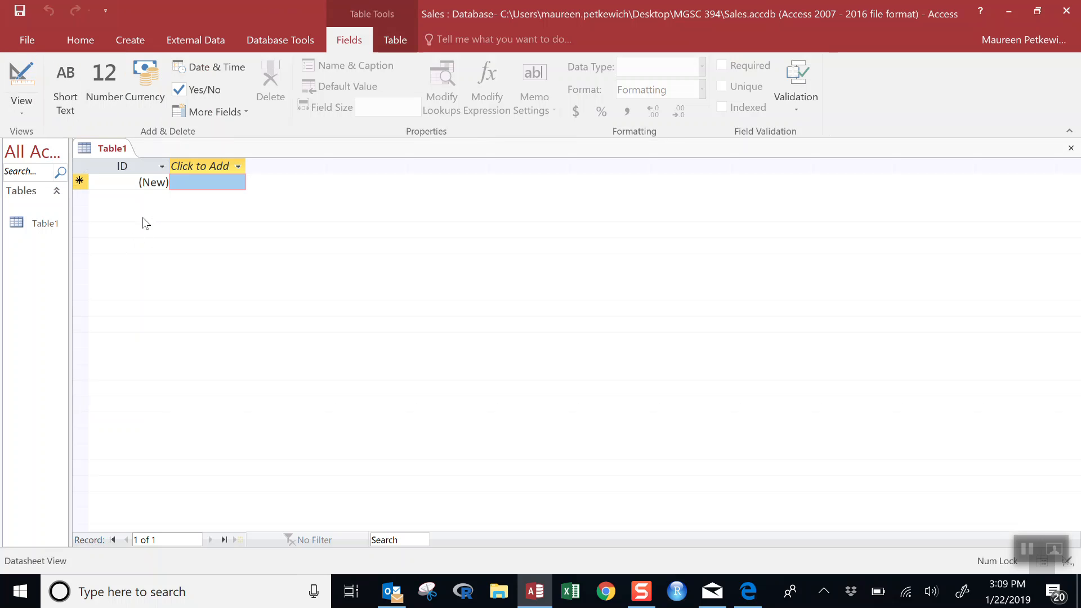
Switch the new table to Design View, saving it as tblSales.
left_click(21, 114)
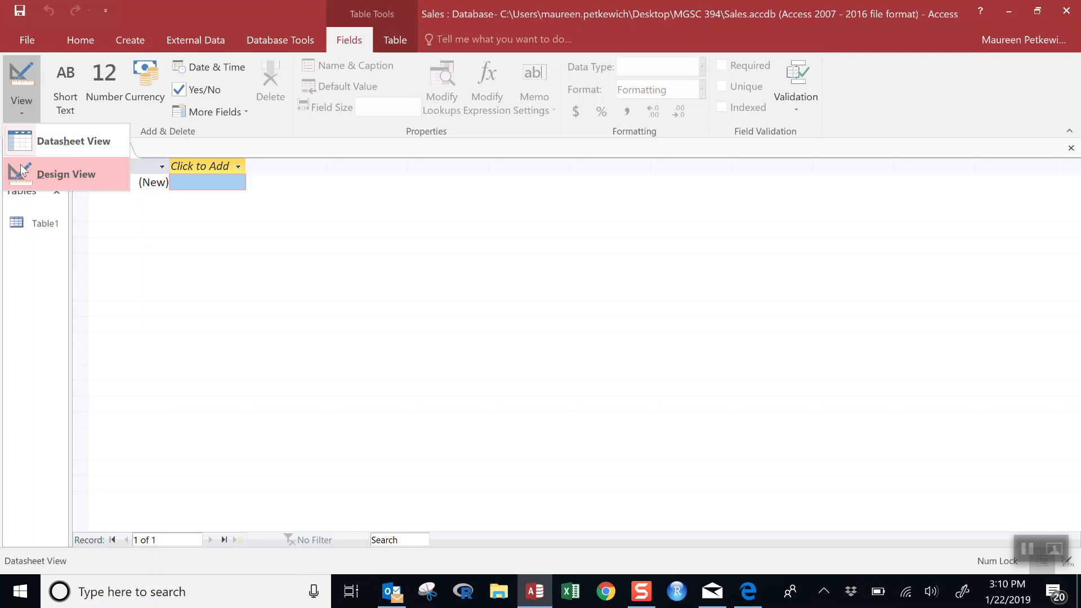
left_click(22, 181)
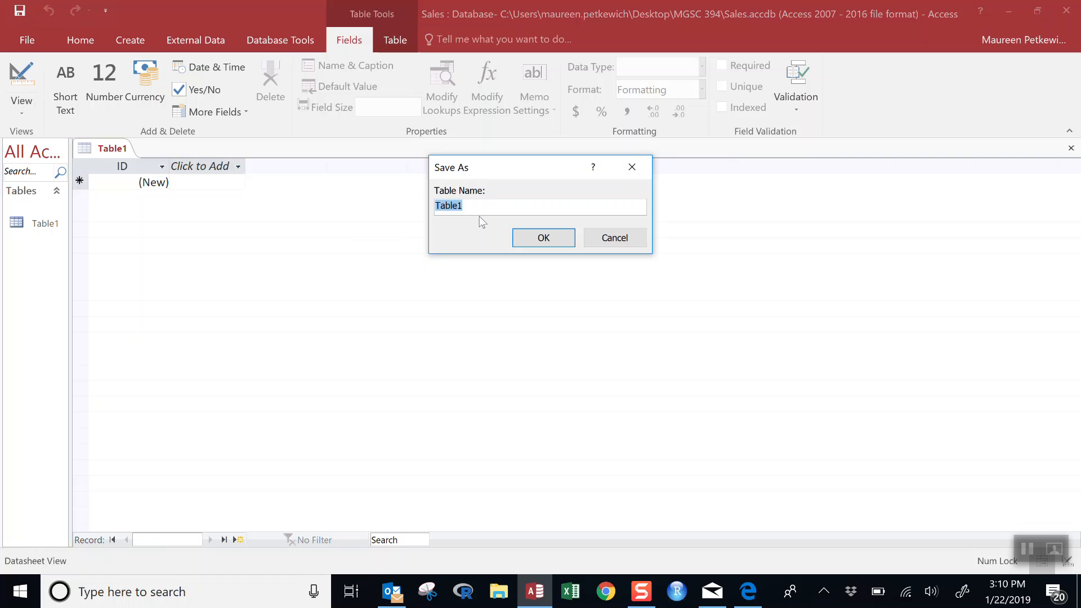
type("tblSales")
left_click(551, 233)
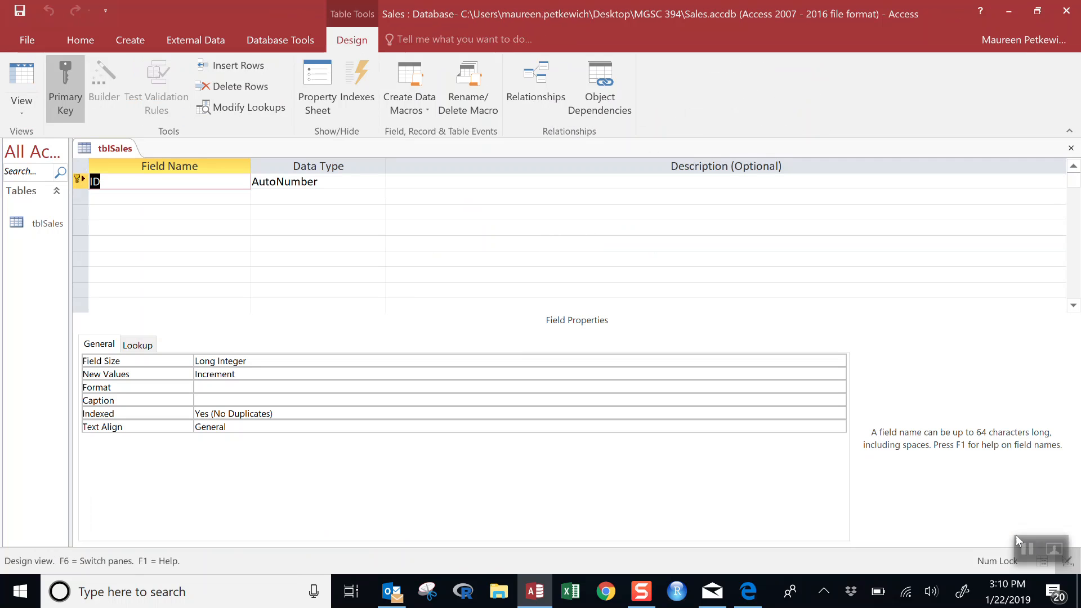
left_click(1027, 549)
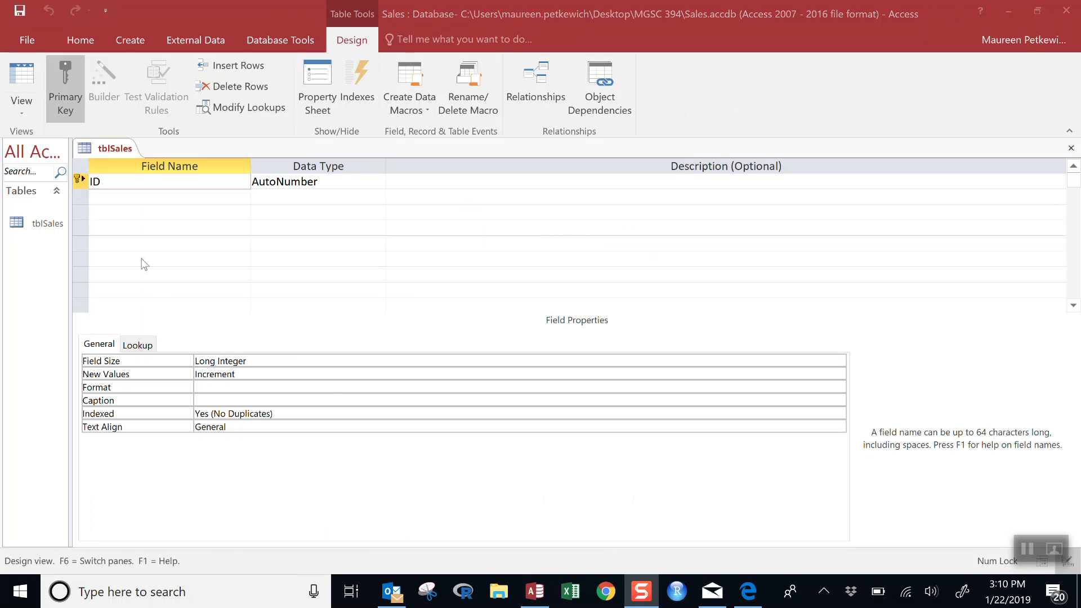
Rename the ID field to SaleId and give it the description "Unique Sale Identifier".
left_click(142, 178)
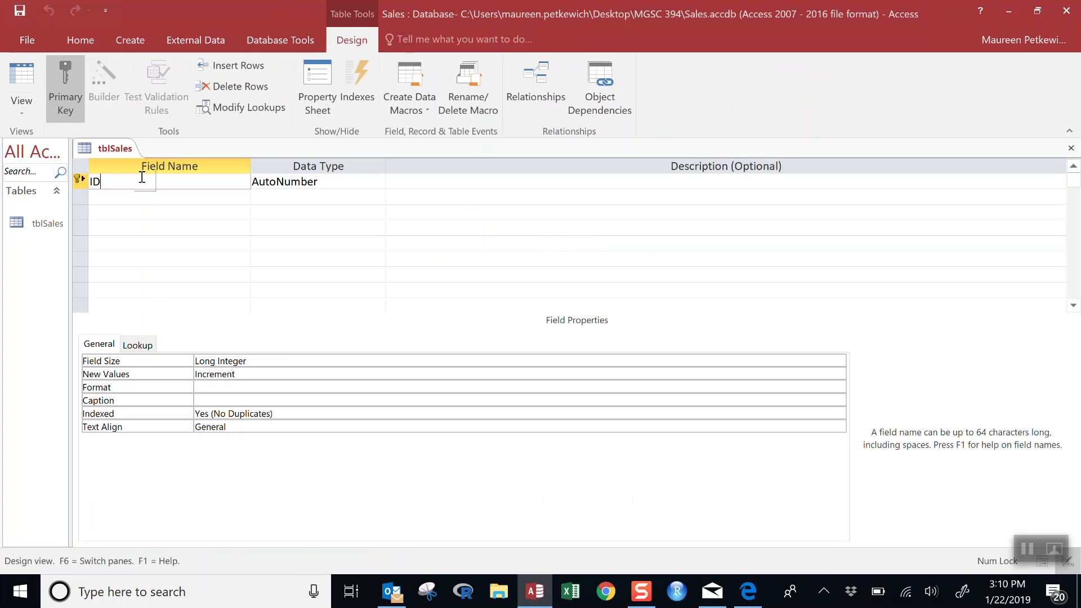
key("BackSpace")
key("BackSpace")
type("SaleId")
left_click(332, 181)
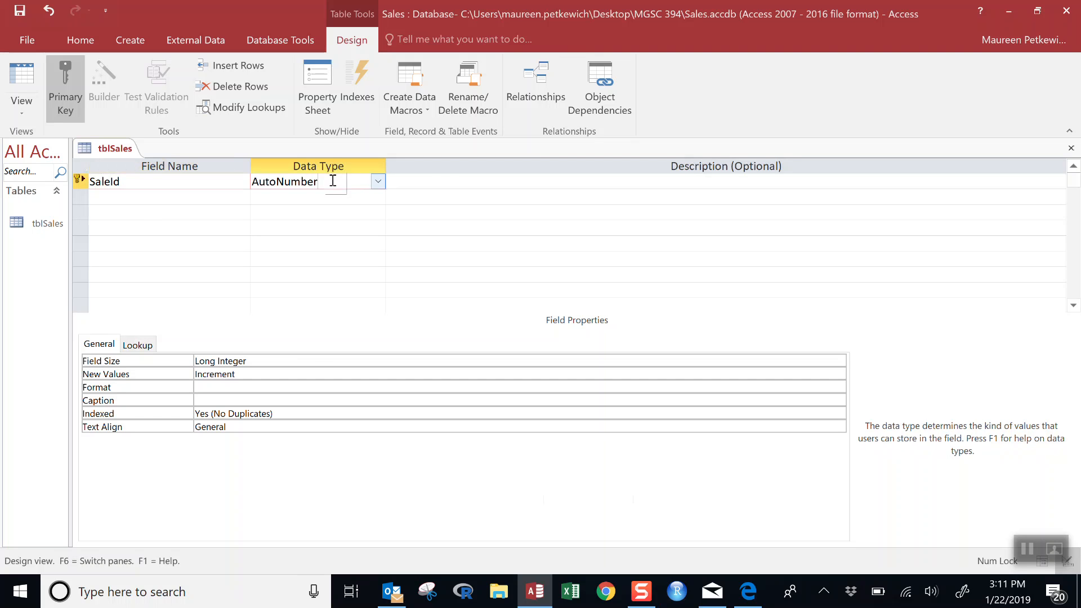
left_click(433, 183)
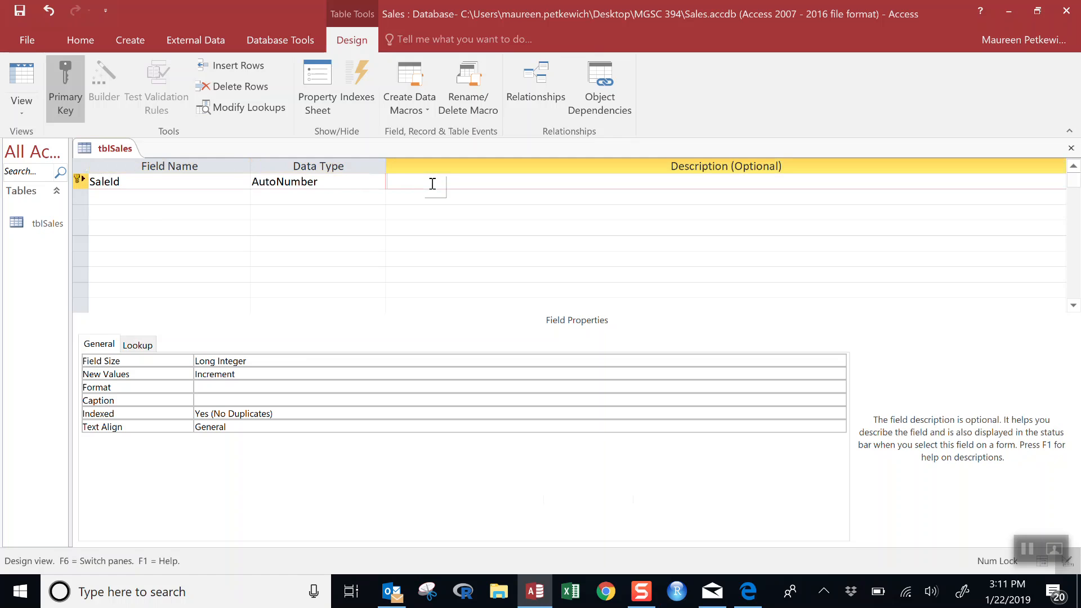
type("Unique Sale Identifier")
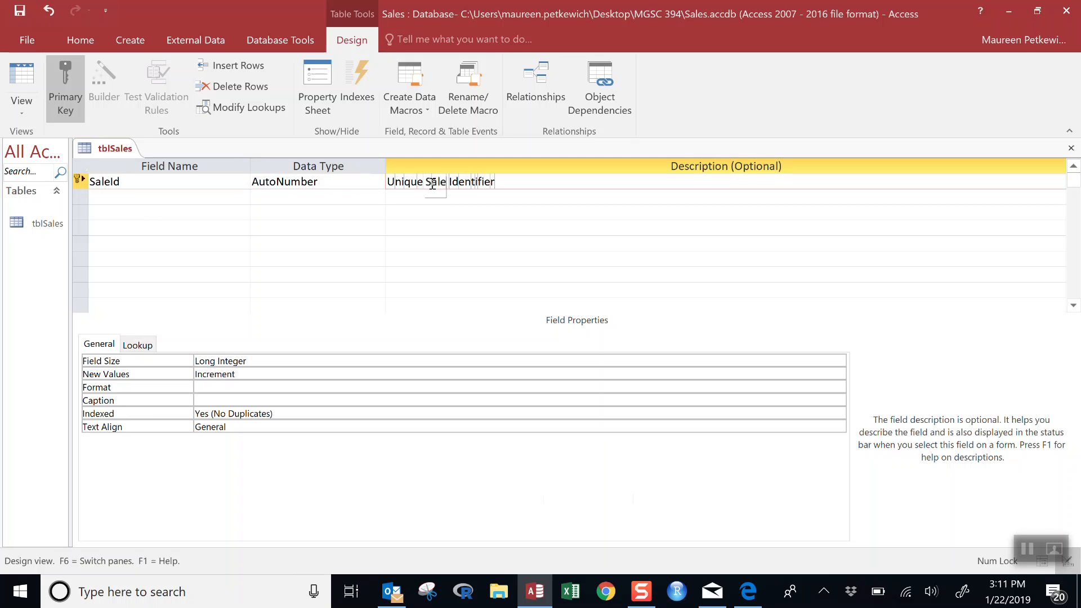
Add a ProductID field with the Number data type and the description "product code".
left_click(183, 194)
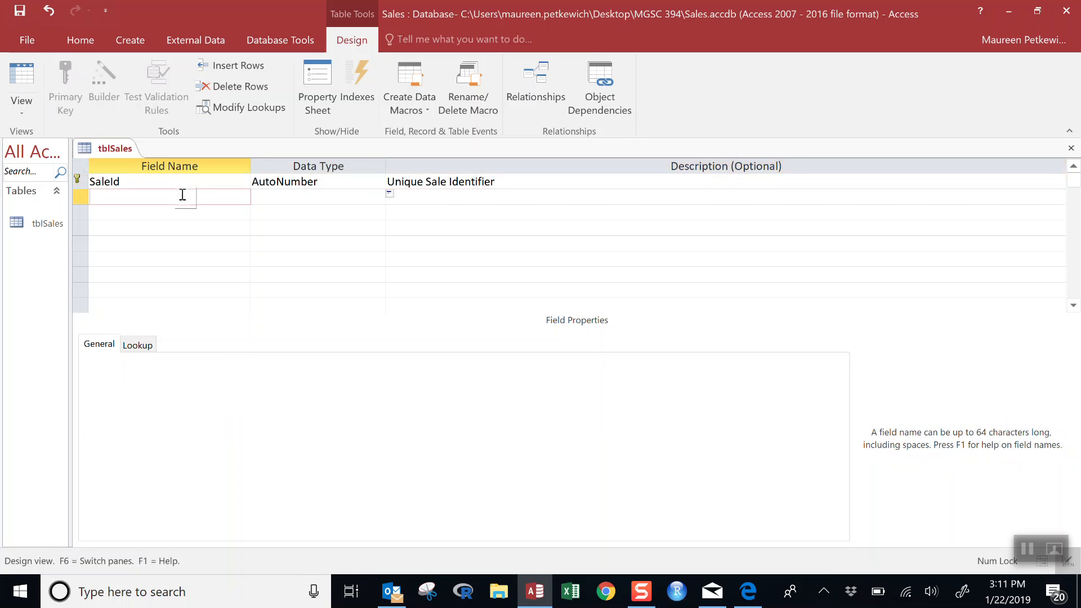
type("ProductID")
key("Tab")
type("Nu")
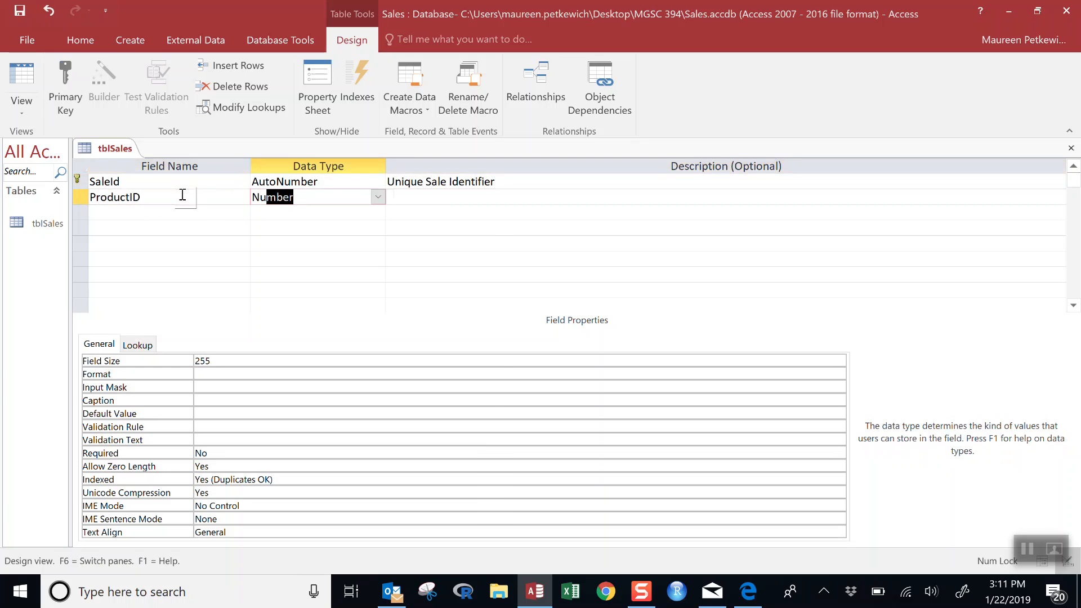
key("Tab")
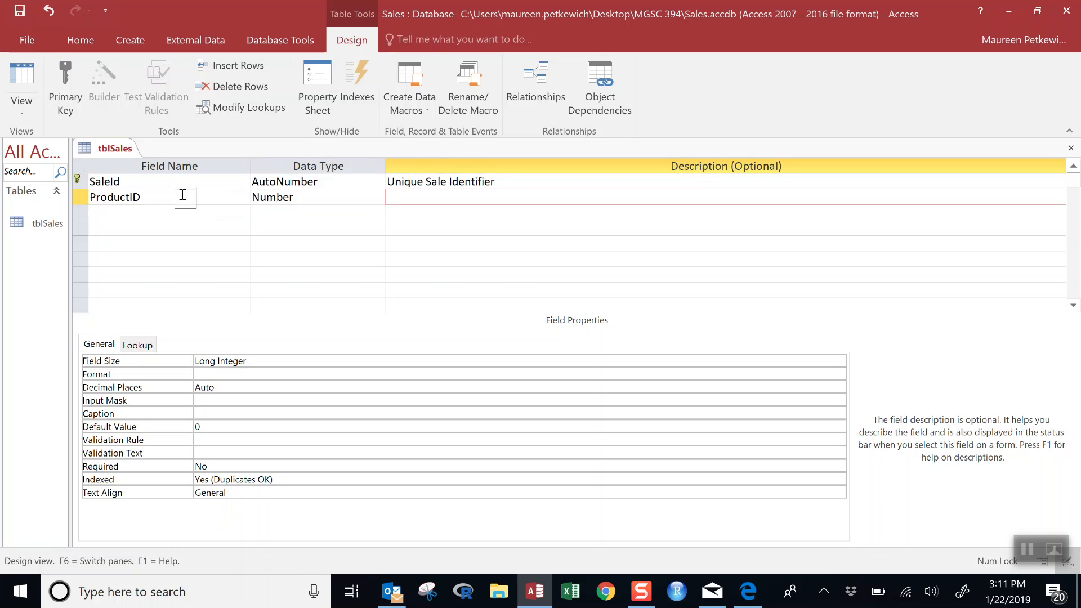
type("product code")
Review the data types available for the ProductID field without changing its type.
left_click(162, 194)
left_click(283, 187)
left_click(294, 199)
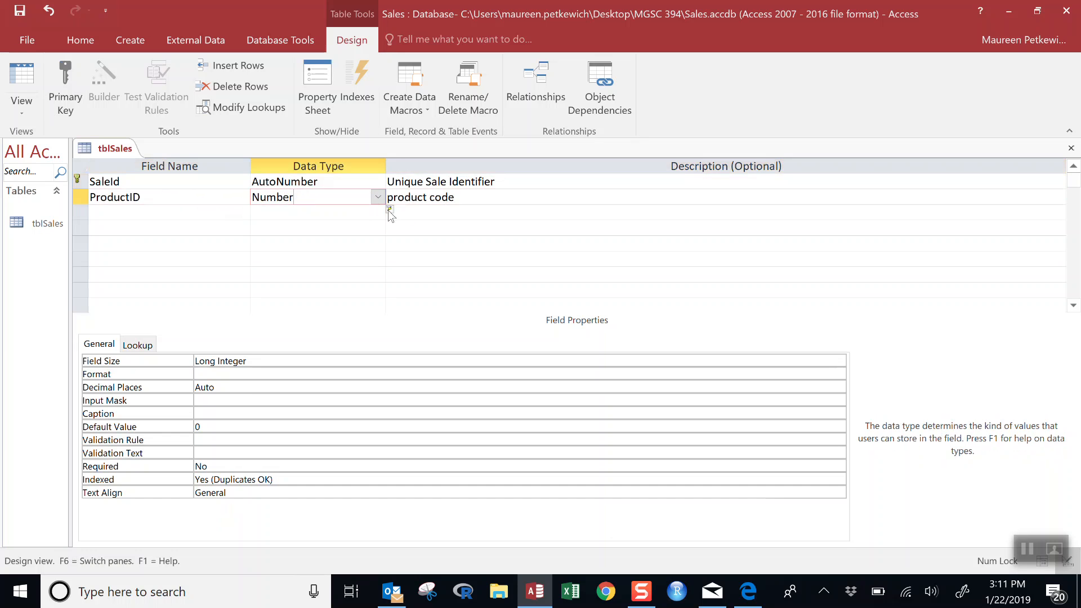
left_click(378, 197)
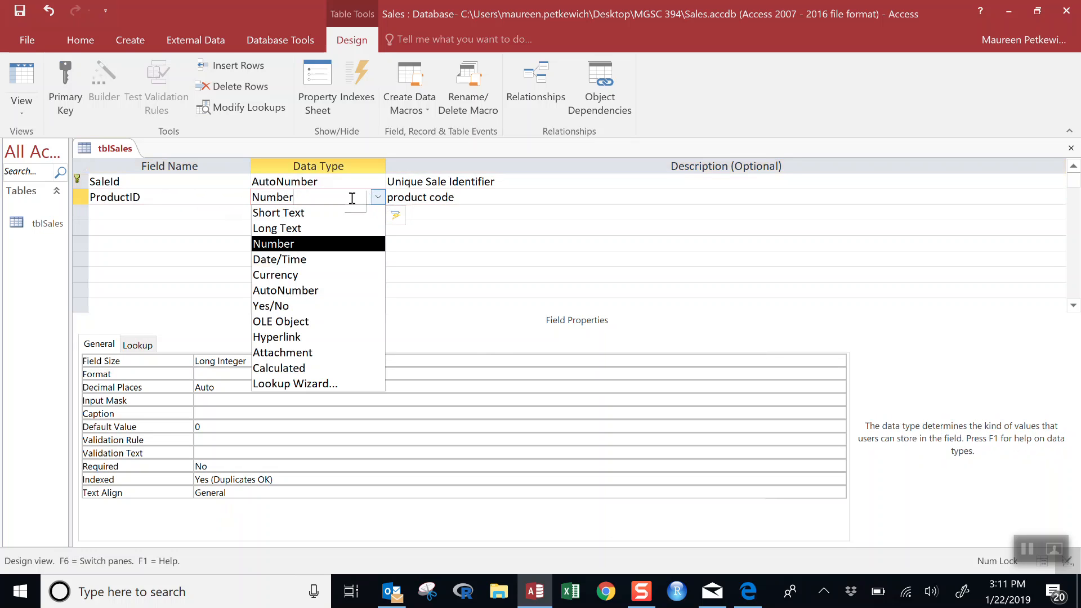
left_click(445, 198)
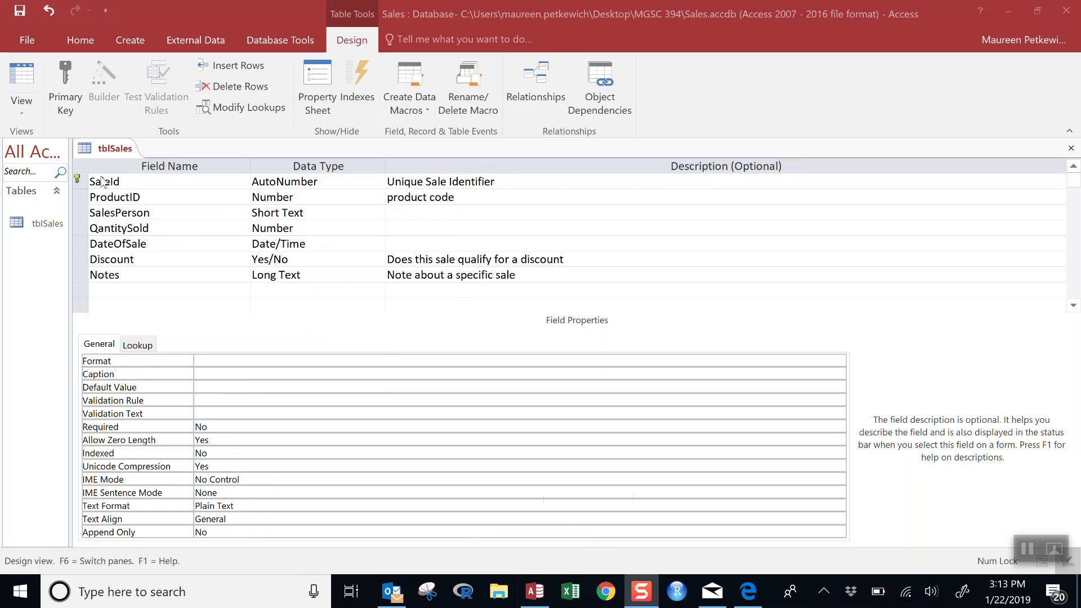
Move the primary key from SaleId to ProductID, and set it back on SaleId.
left_click(81, 181)
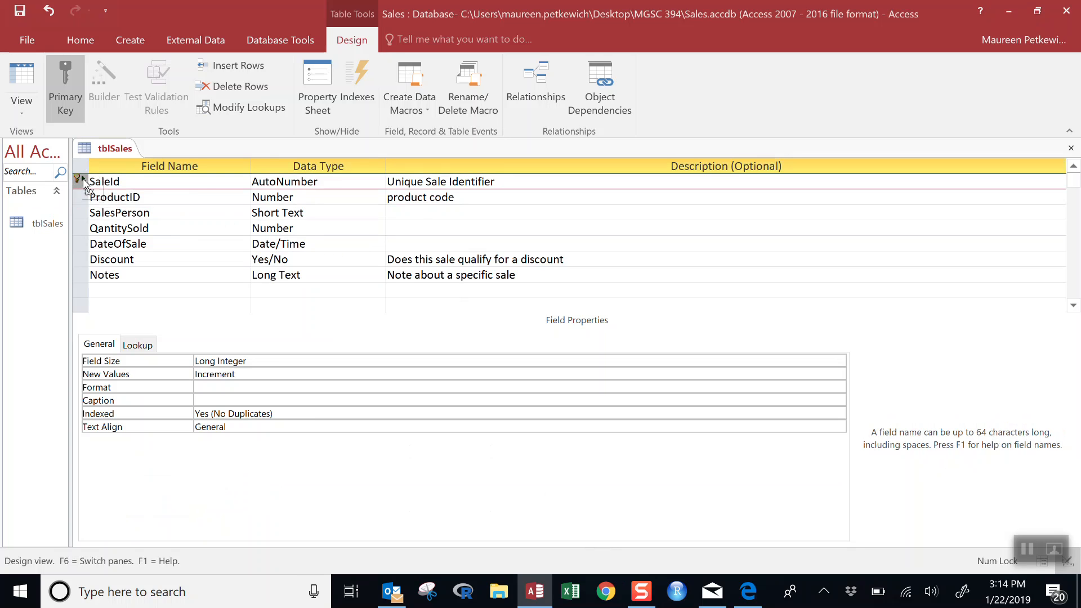
left_click(66, 90)
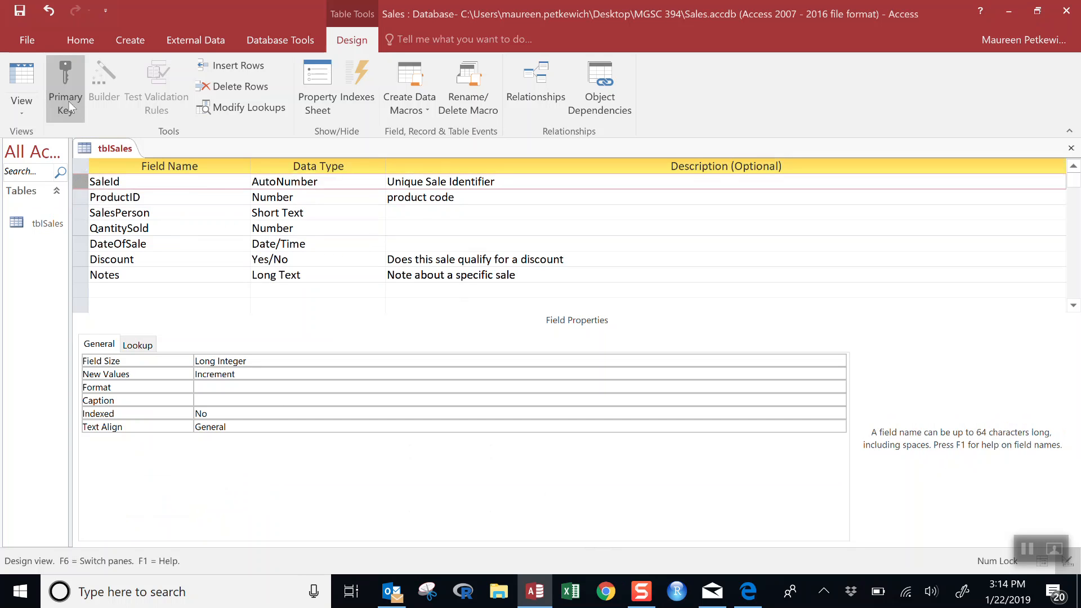
left_click(80, 198)
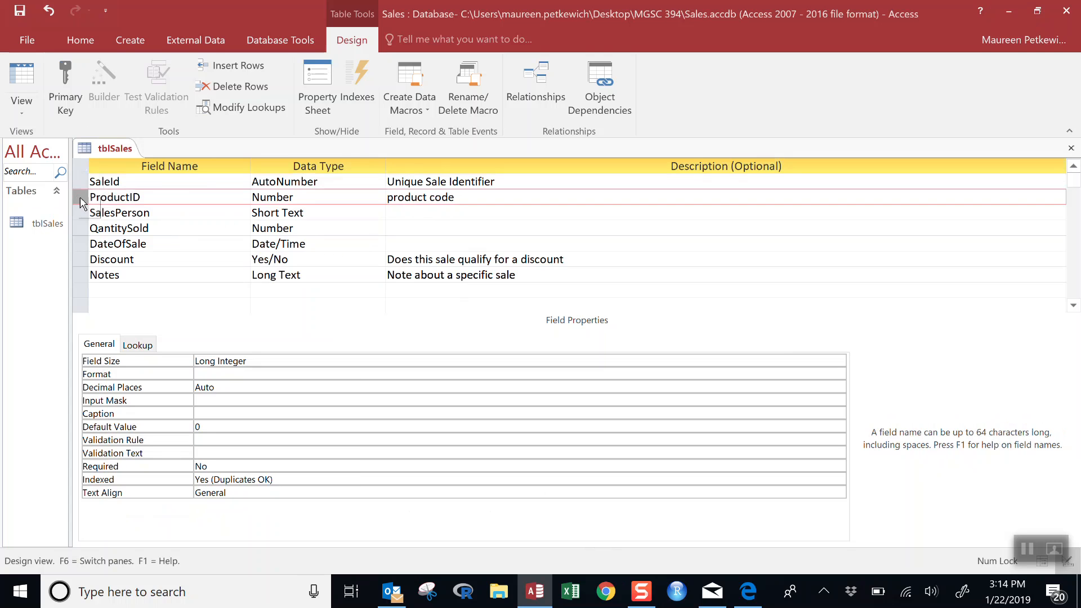
left_click(67, 84)
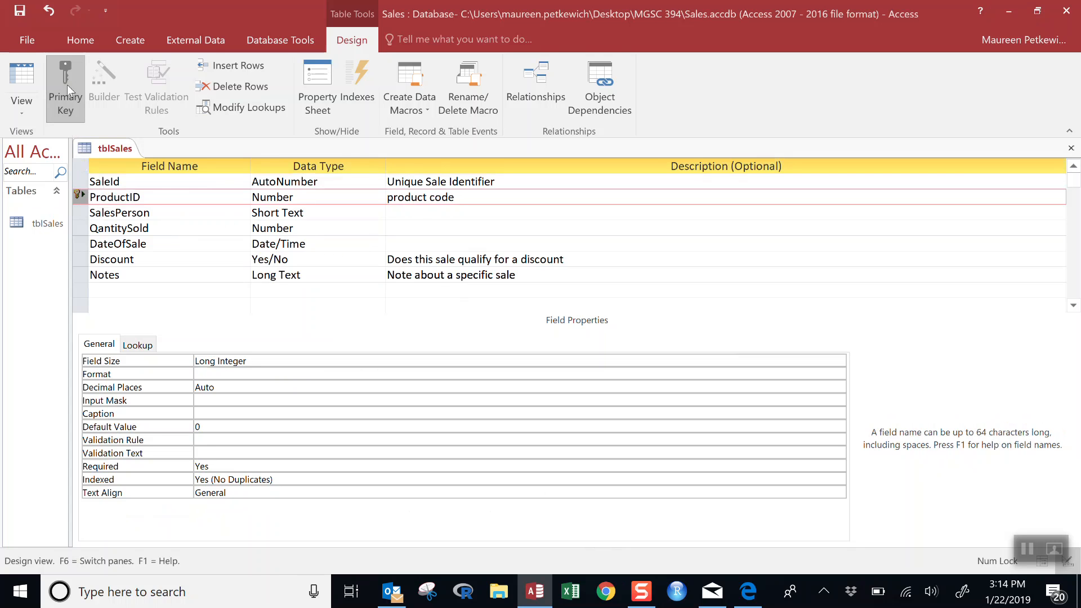
left_click(79, 181)
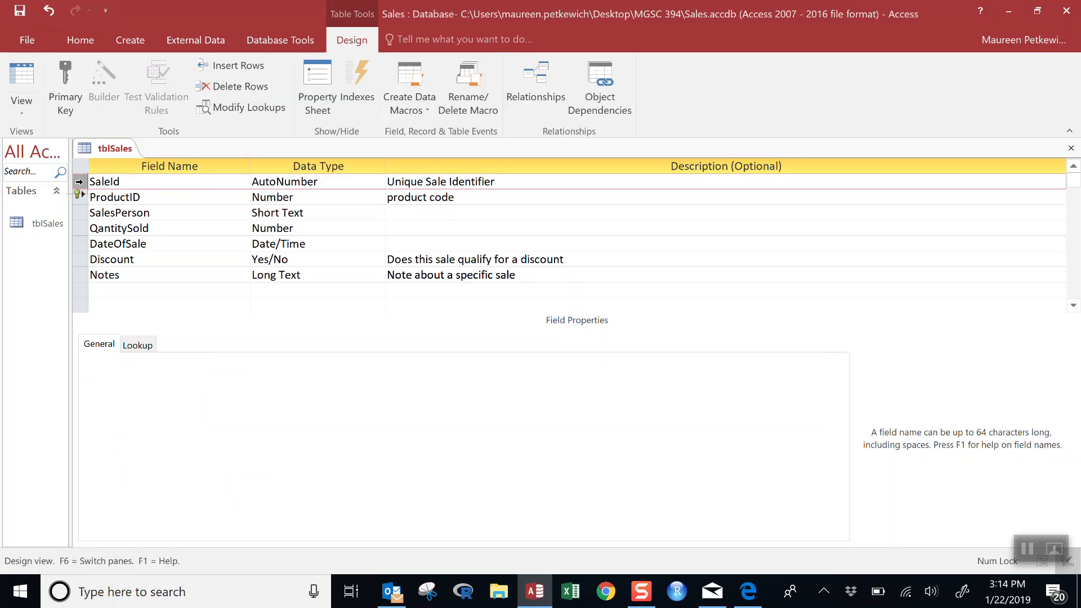
left_click(72, 109)
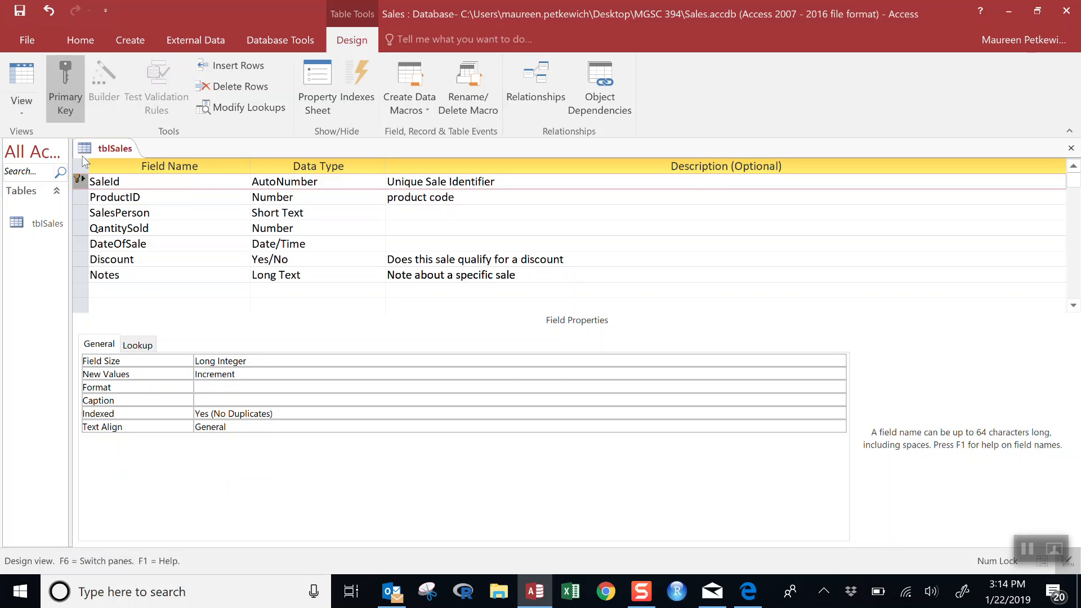
Switch tblSales to Datasheet View, saving the table design.
left_click(24, 116)
left_click(25, 140)
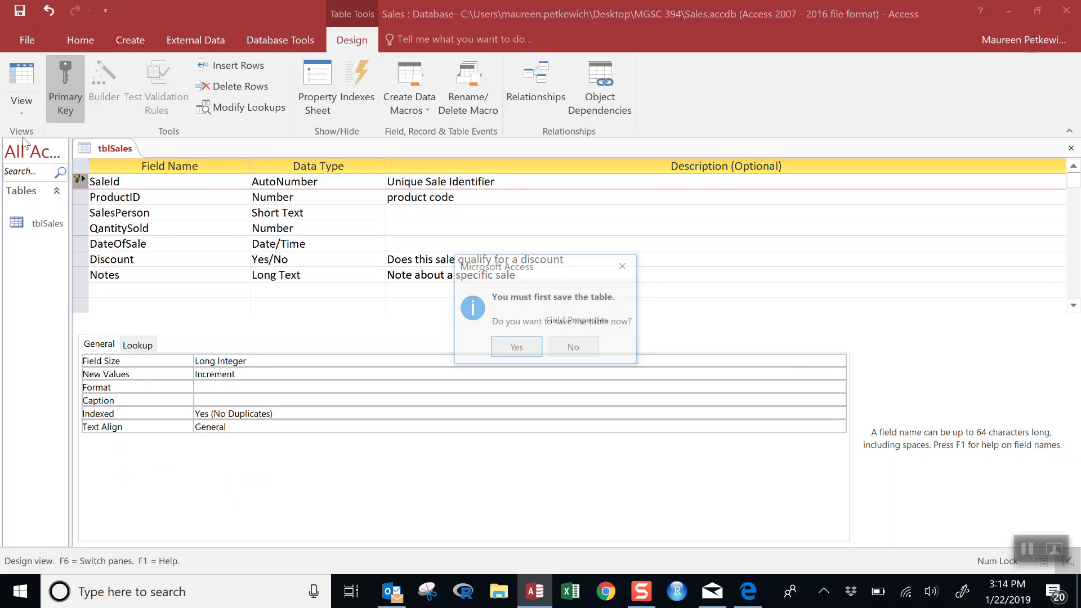
left_click(510, 347)
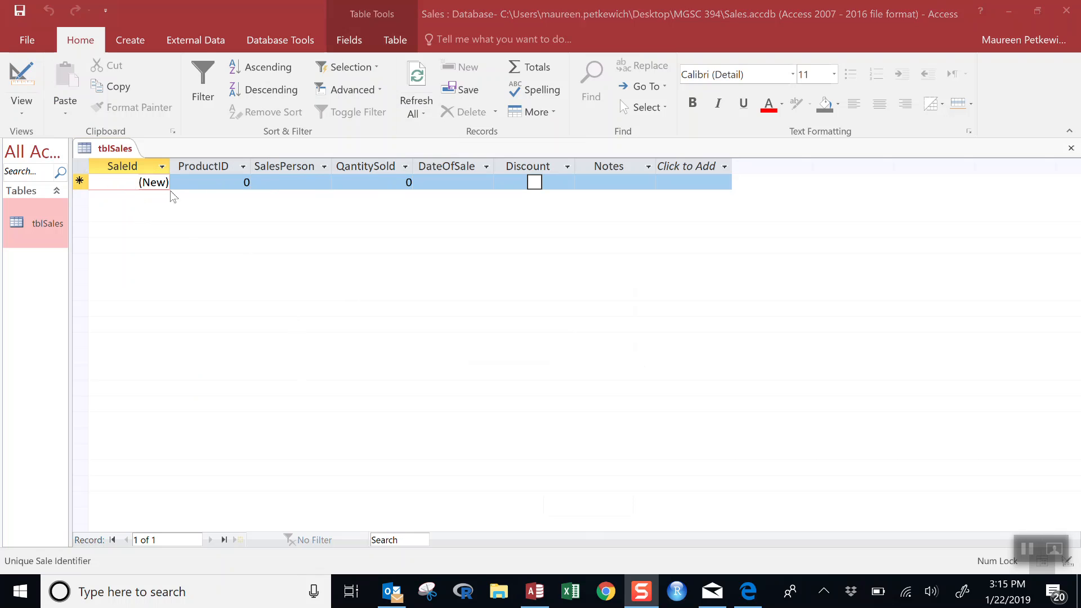
Start the first tblSales record with ProductID 101, the salesperson's name and a QantitySold of 30.
left_click(214, 180)
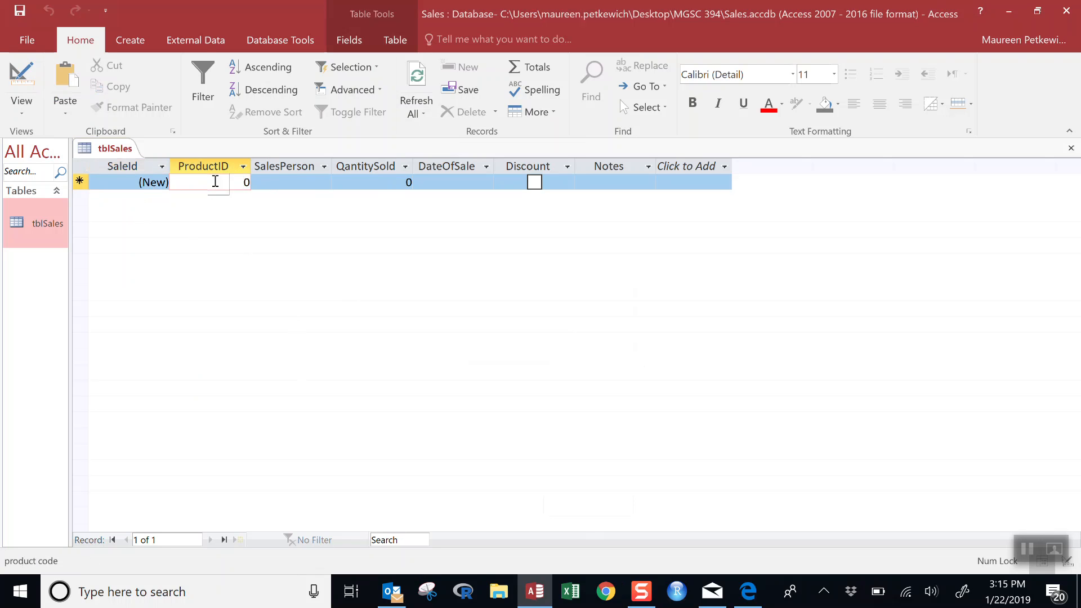
key("BackSpace")
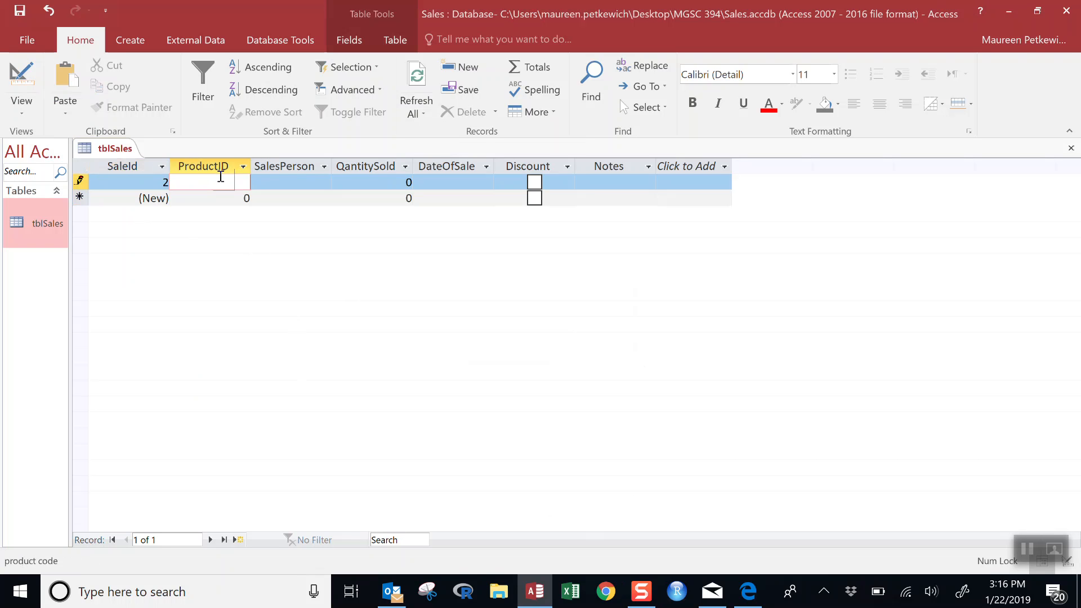
type("101")
left_click(283, 181)
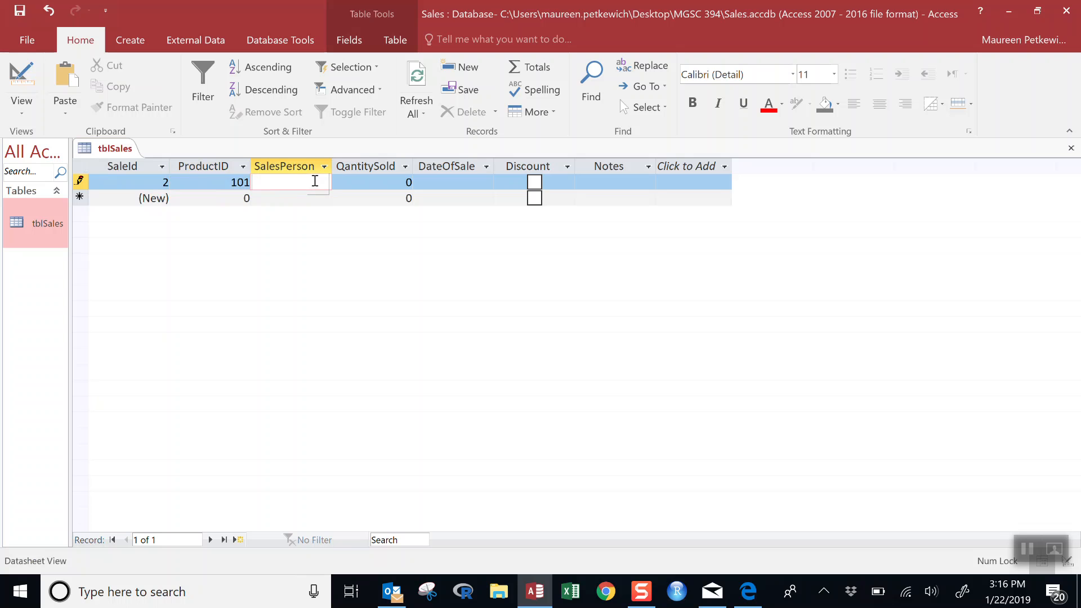
type("Bill")
key("Tab")
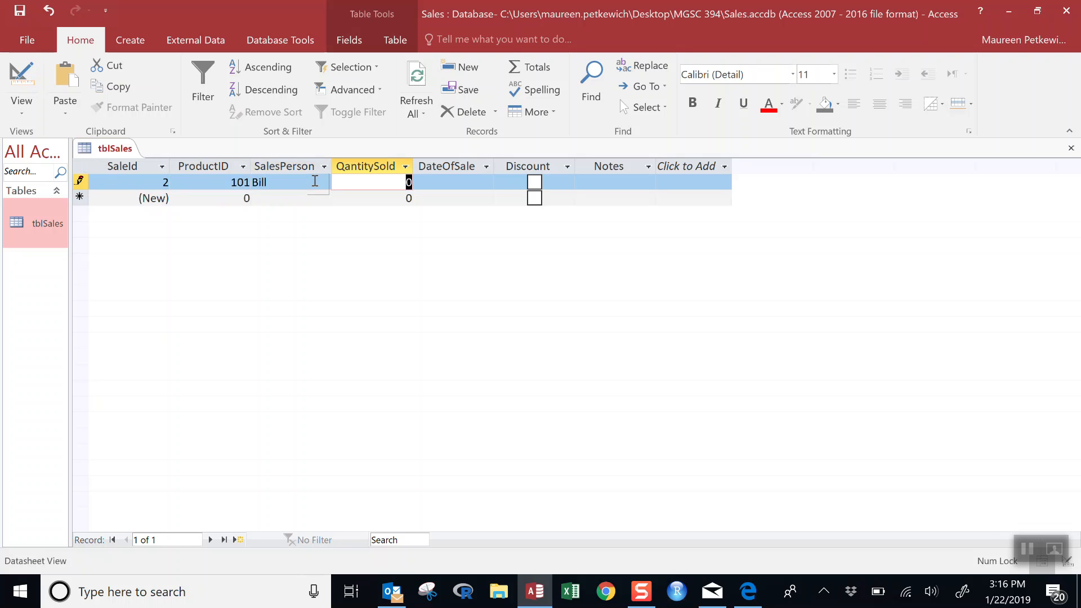
type("30")
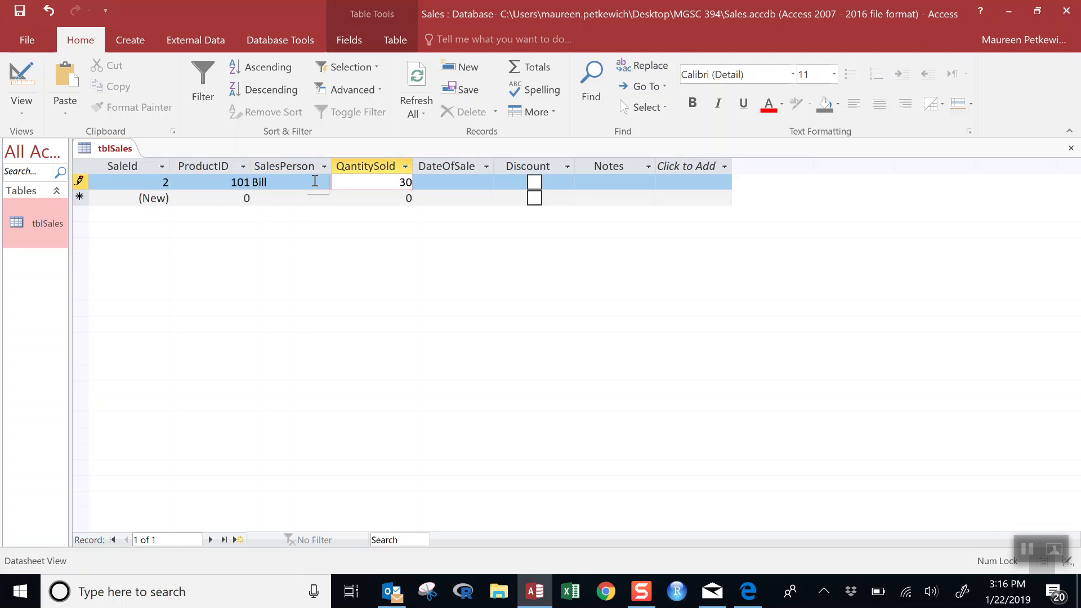
key("Tab")
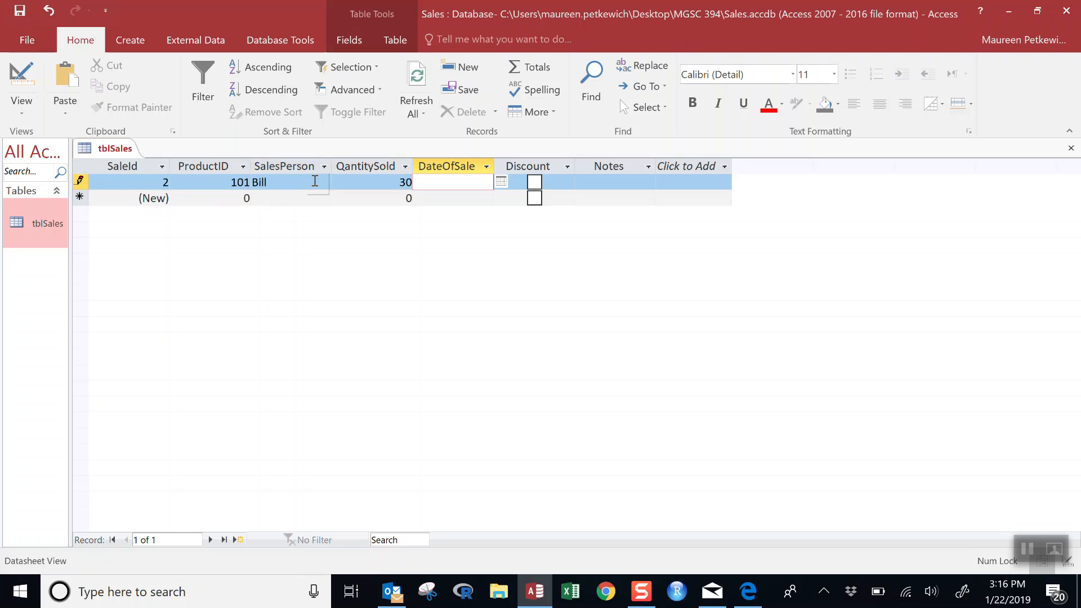
Try to enter 625.00 as the DateOfSale of the first record.
type("625.00")
key("Tab")
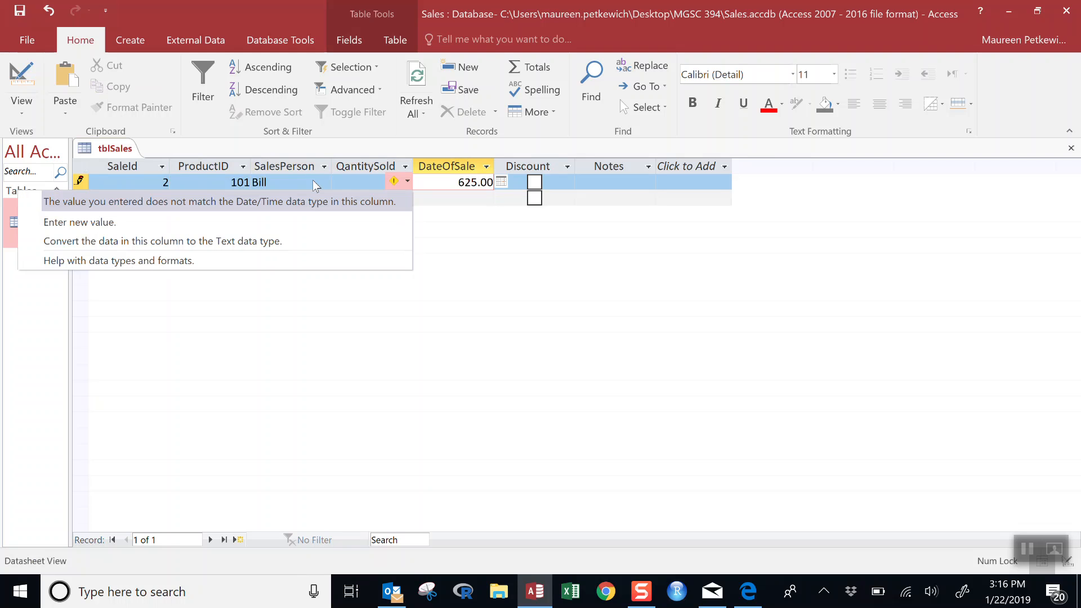
left_click(541, 184)
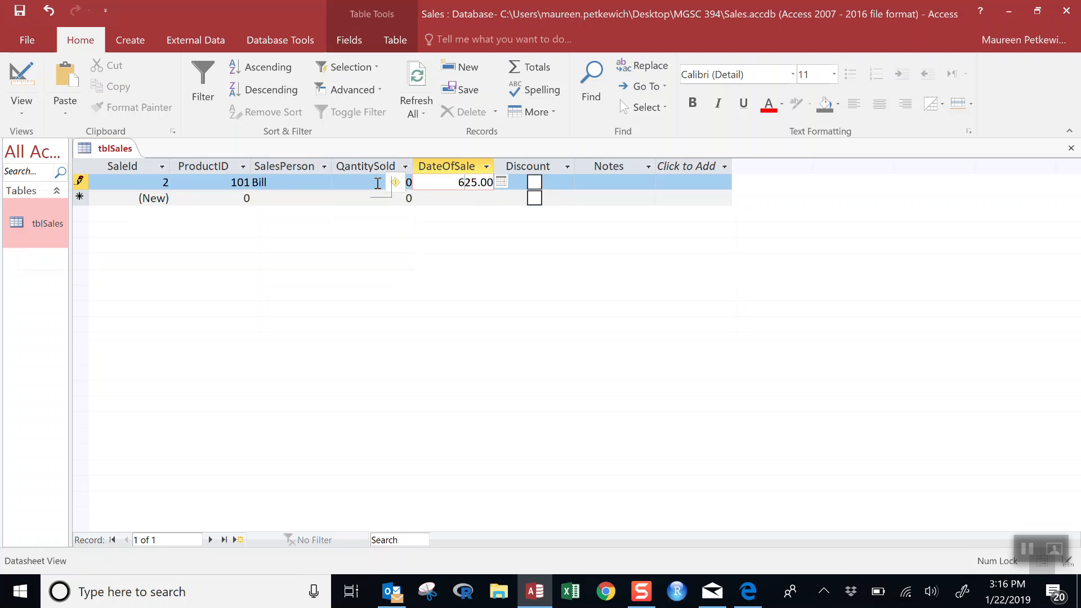
Set the first record's DateOfSale to 12/13/2016 and mark the sale as discounted.
left_click_drag(455, 184, 503, 186)
key("BackSpace")
type("12/13/2016")
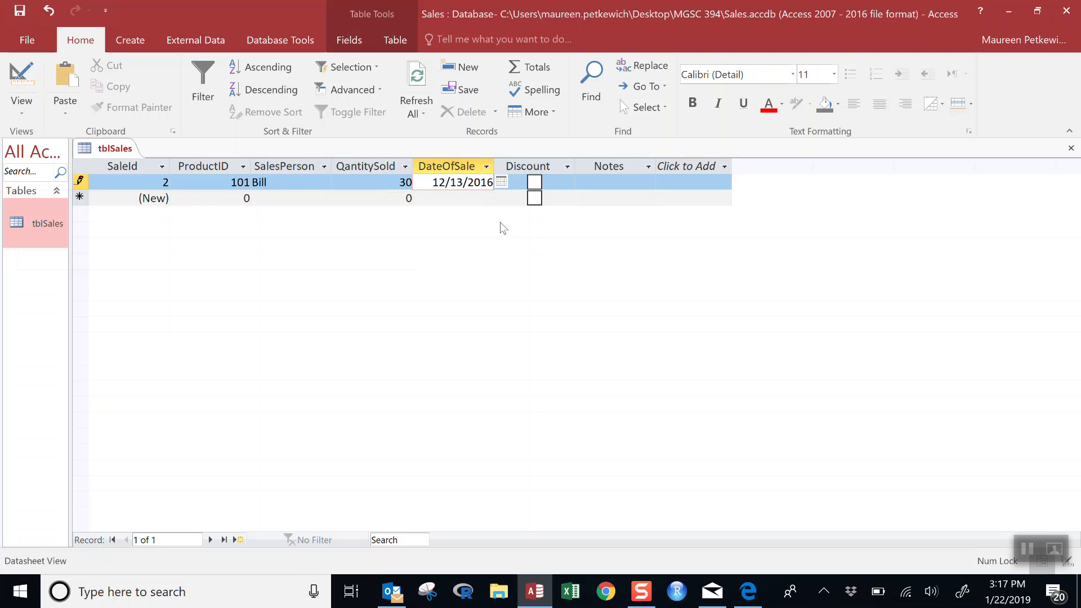
left_click(538, 183)
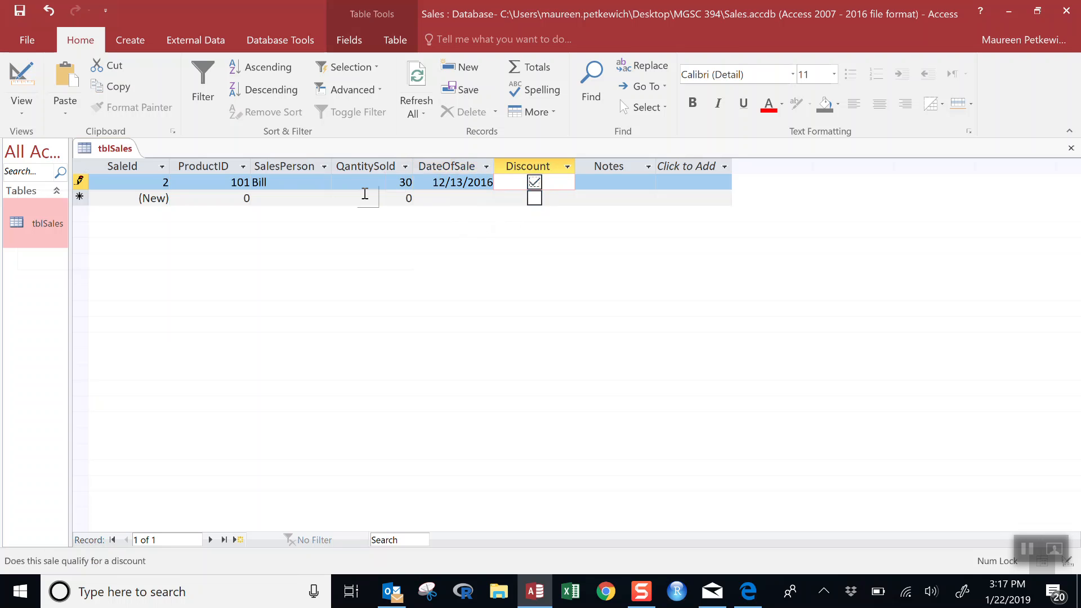
Return tblSales to Design View and insert a blank field row above QantitySold.
left_click(25, 100)
left_click(35, 167)
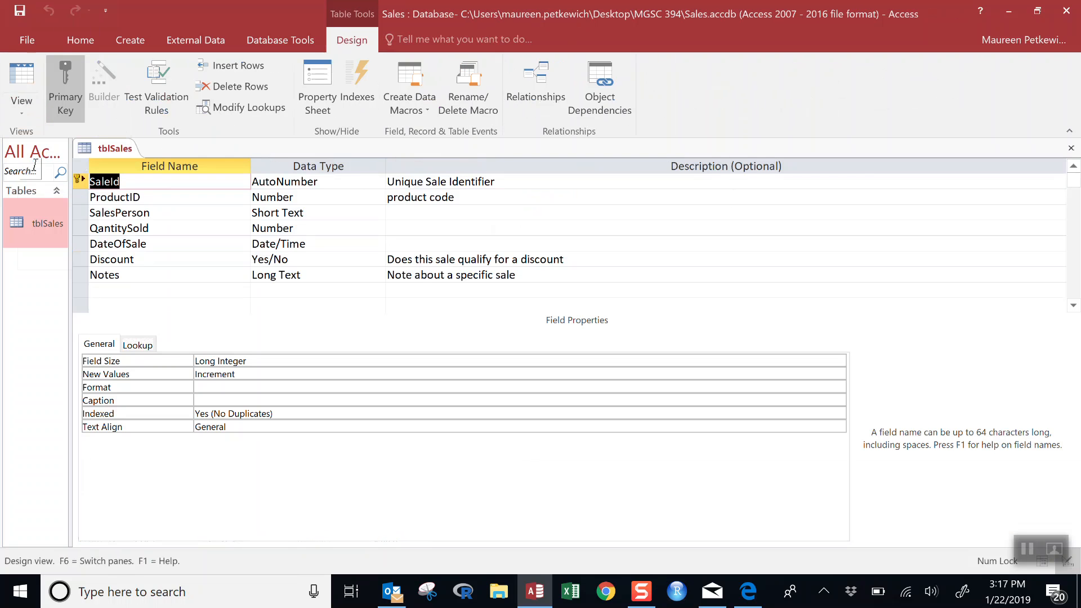
left_click(82, 230)
left_click(81, 229)
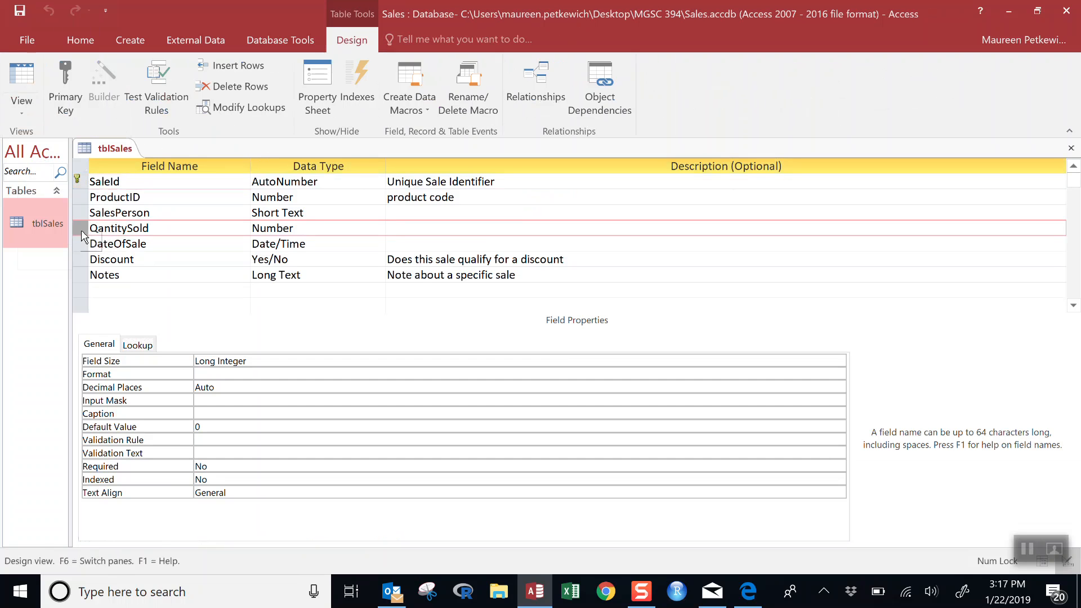
right_click(81, 235)
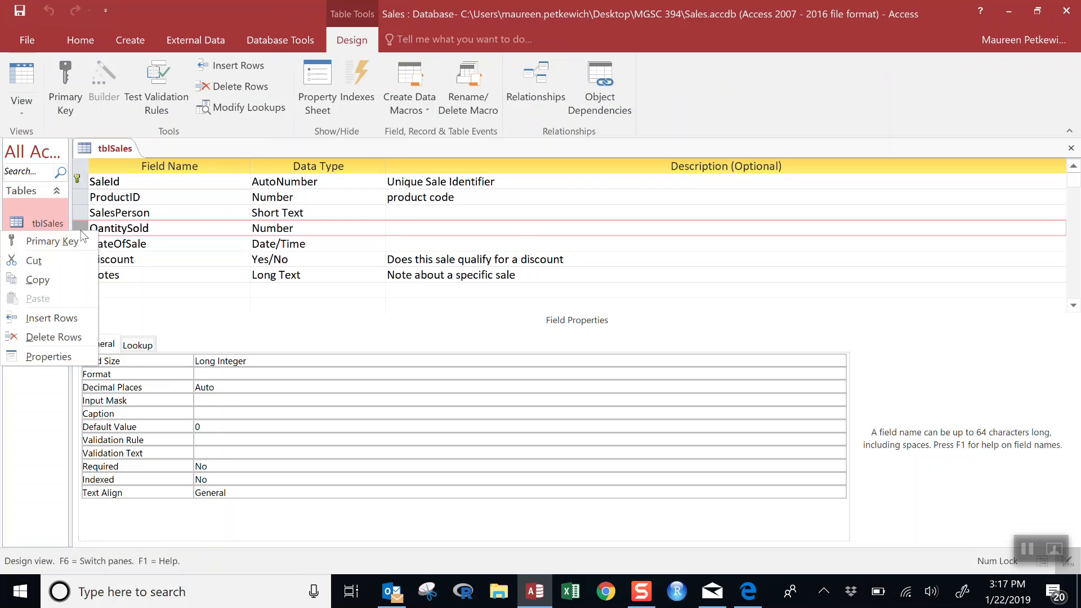
left_click(69, 319)
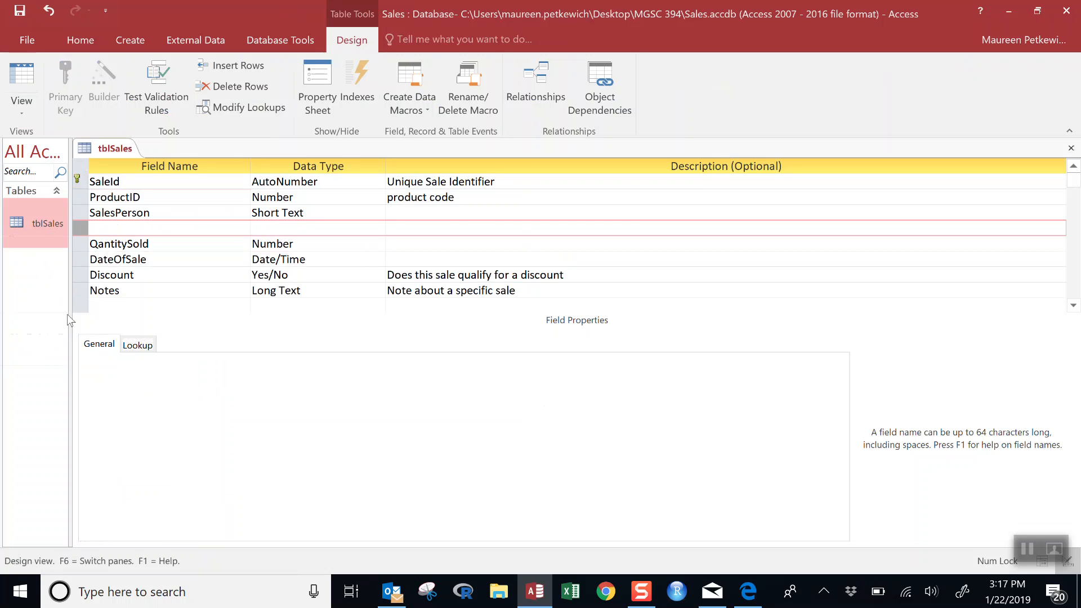
Name the new field SaleAmount and give it the Currency data type.
left_click(107, 232)
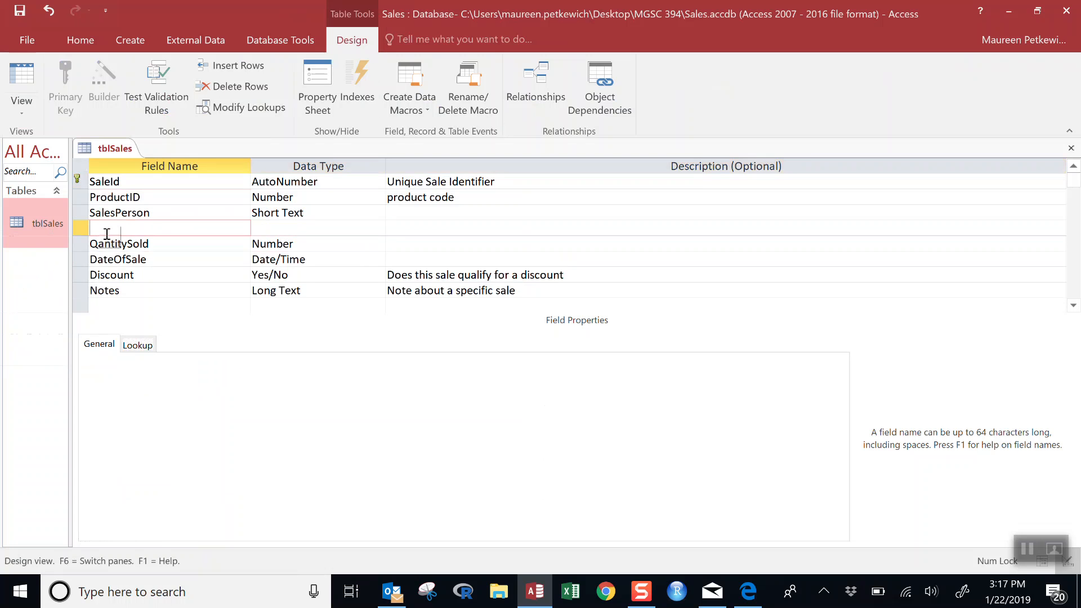
type("SaleAMo")
key("BackSpace")
key("BackSpace")
type("mount")
key("Tab")
type("c")
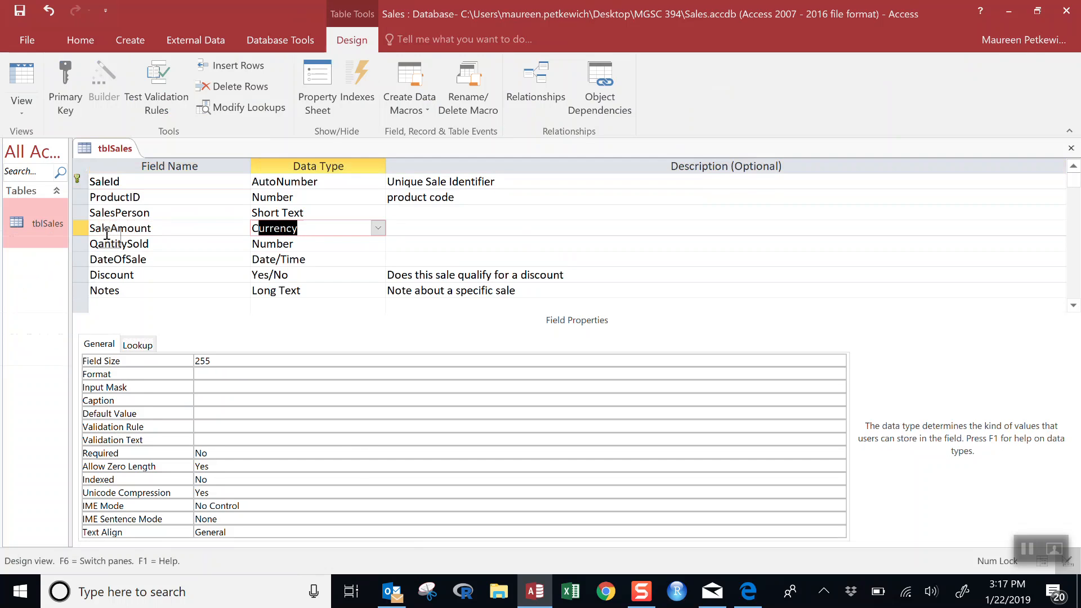
left_click(180, 242)
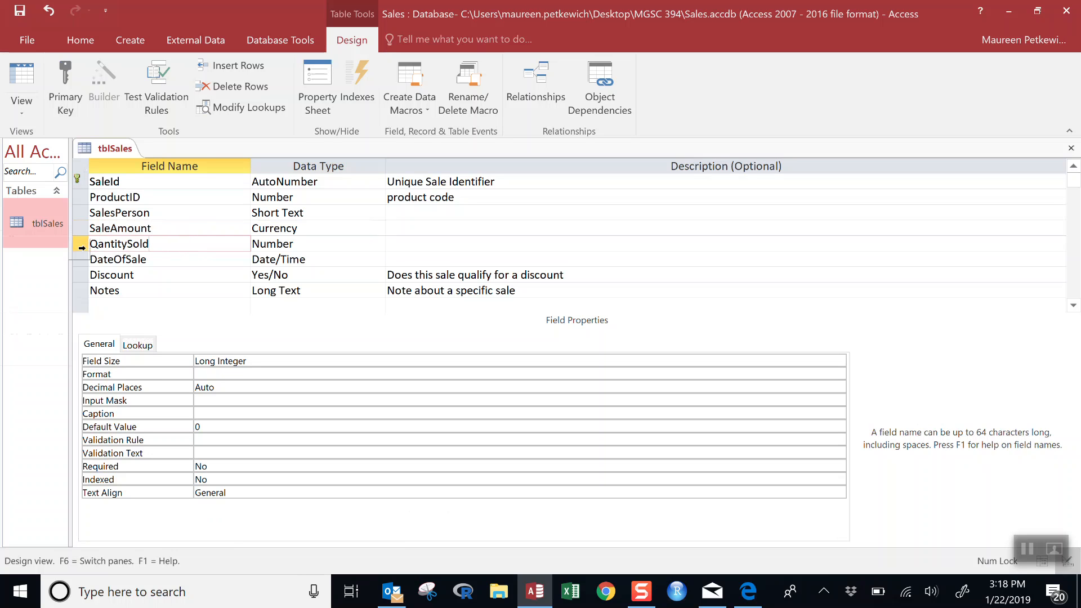
Move the QantitySold field above SaleAmount in the field list.
mouse_move(81, 246)
left_mouse_down()
mouse_move(82, 226)
mouse_move(81, 237)
left_mouse_up()
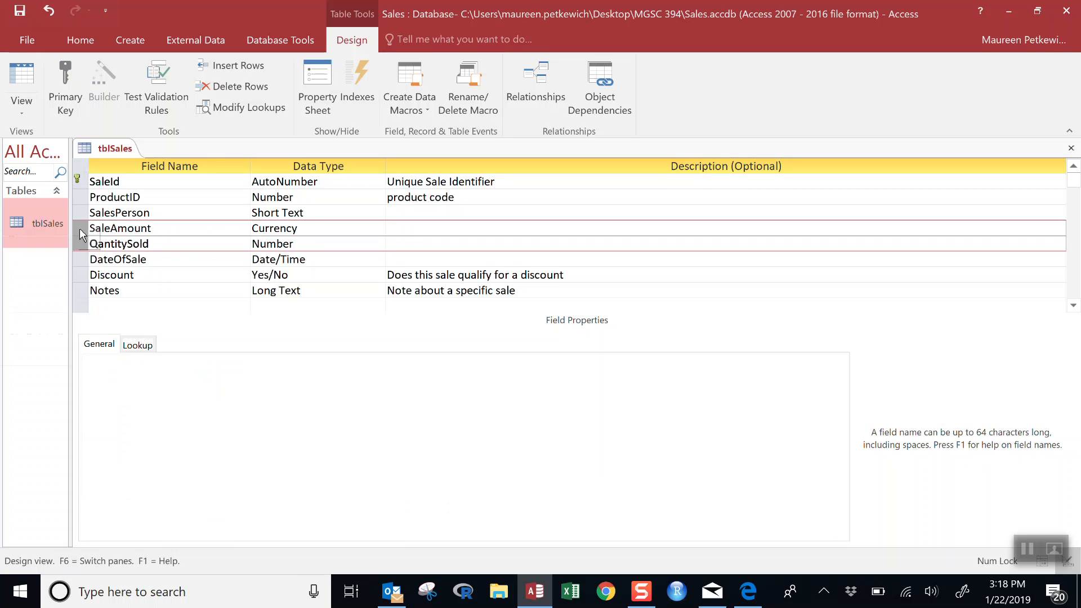
left_click(78, 239)
left_click_drag(77, 226, 80, 251)
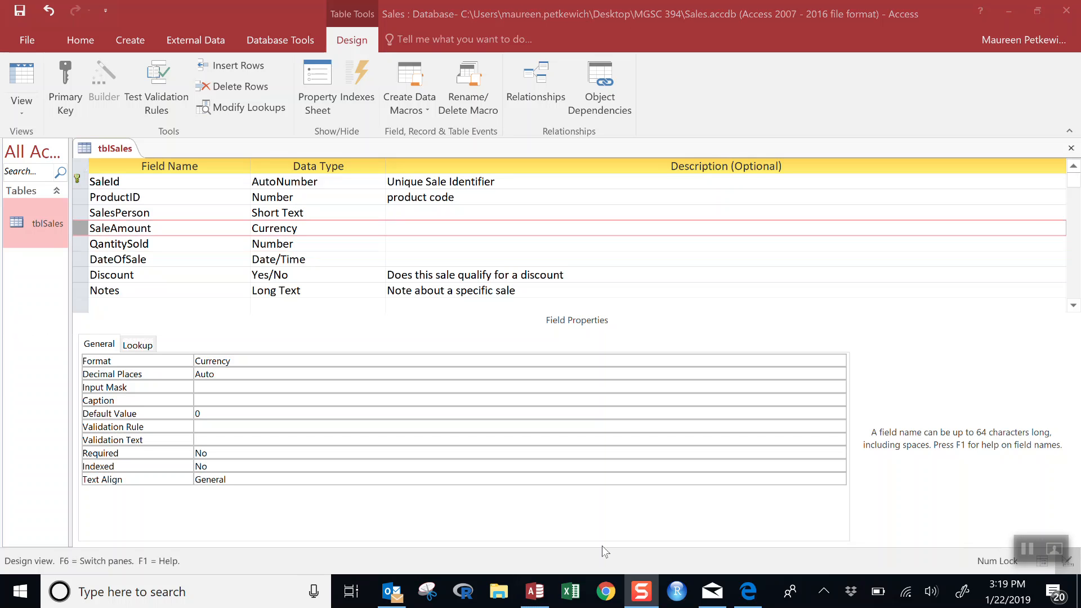
left_click(81, 244)
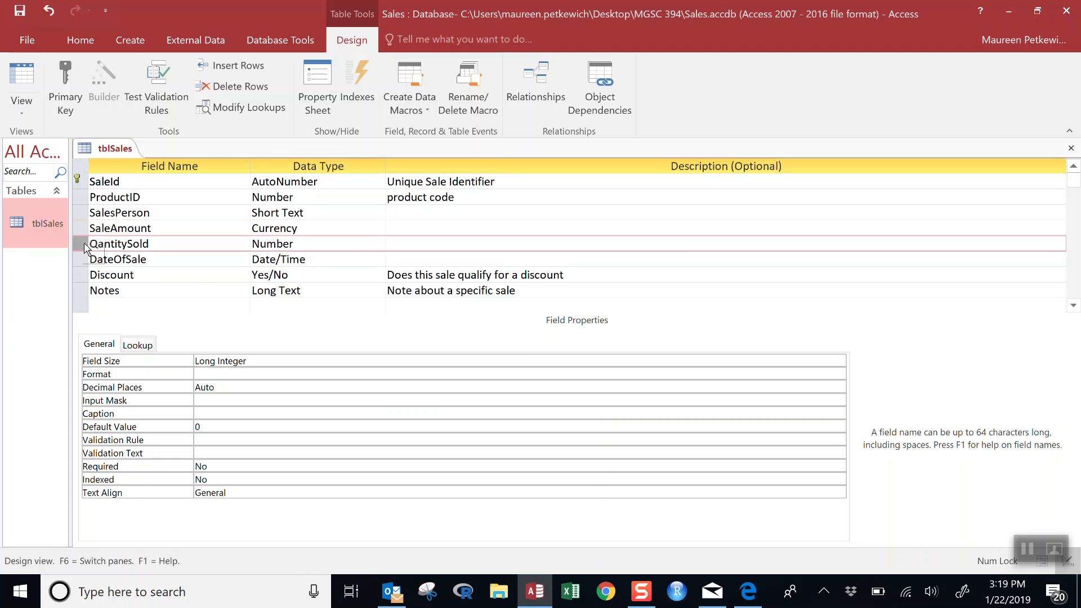
left_click_drag(85, 248, 83, 237)
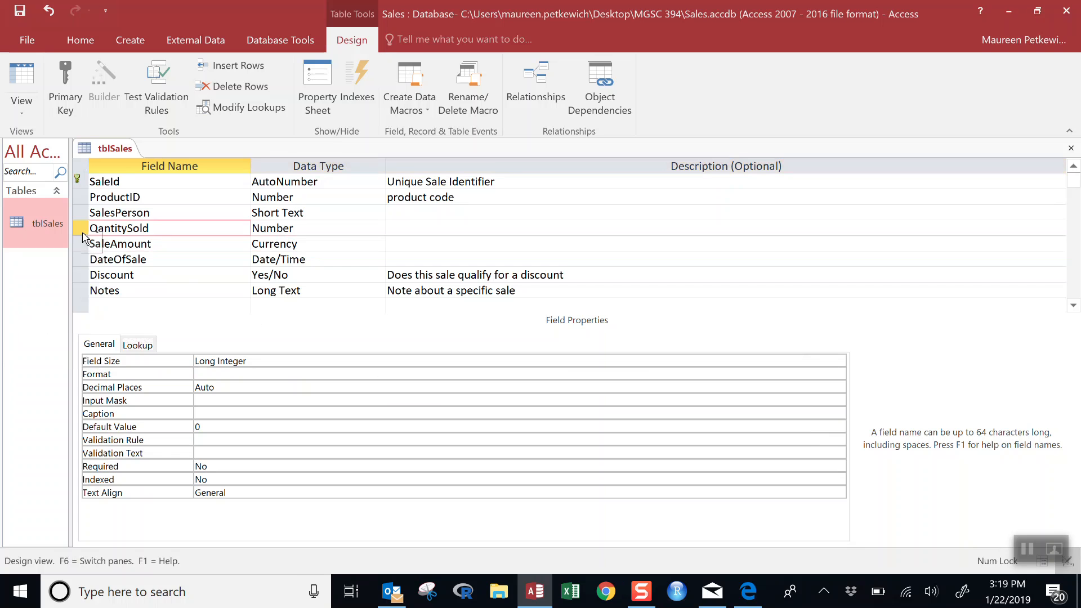
right_click(83, 232)
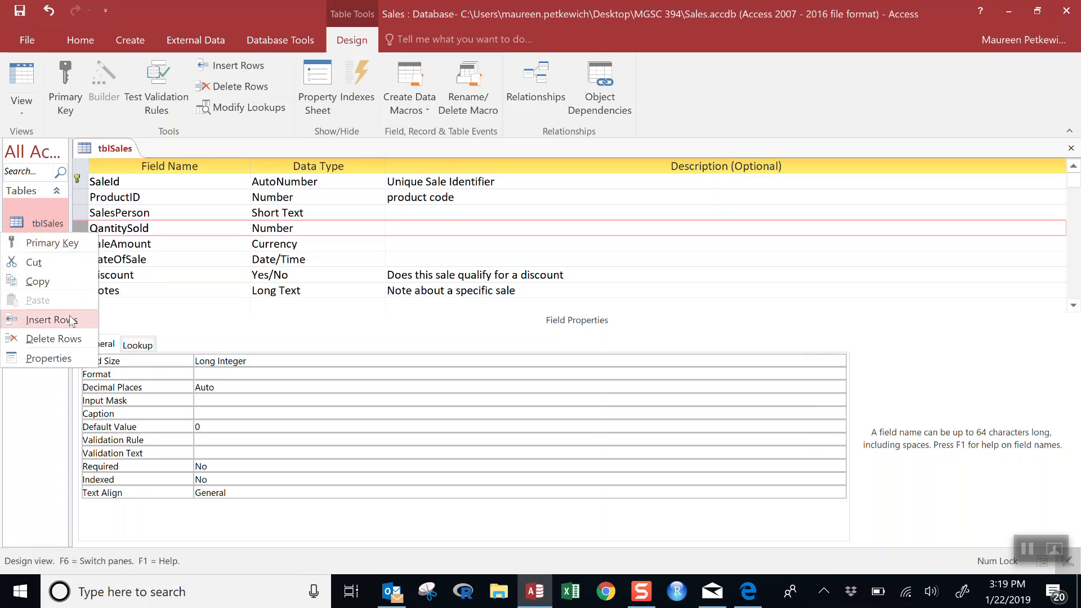
left_click(143, 228)
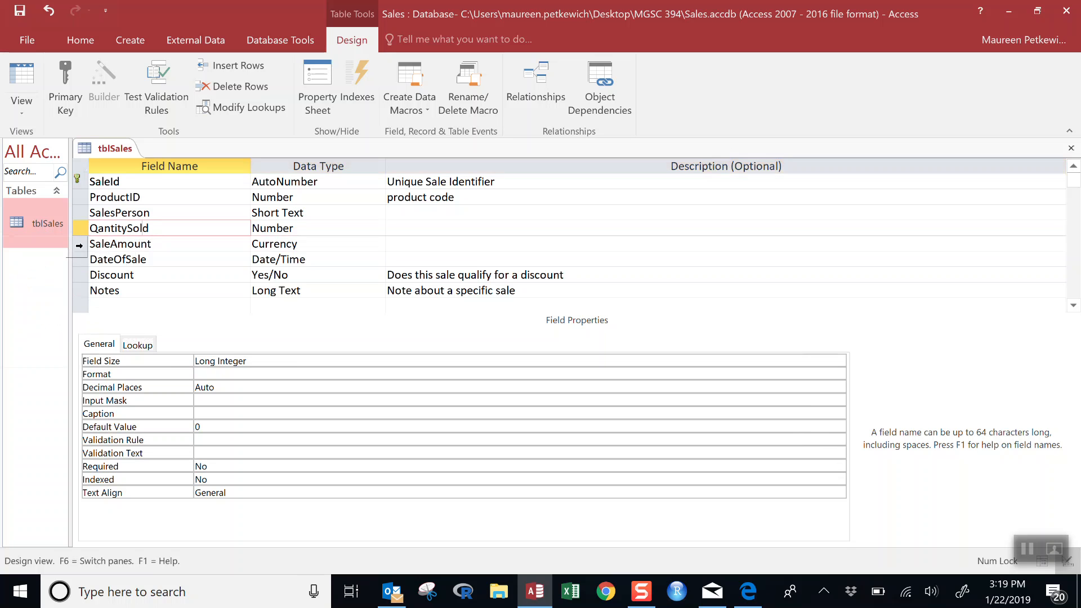
Switch the table to Datasheet View, saving the added and reordered fields.
left_click(24, 114)
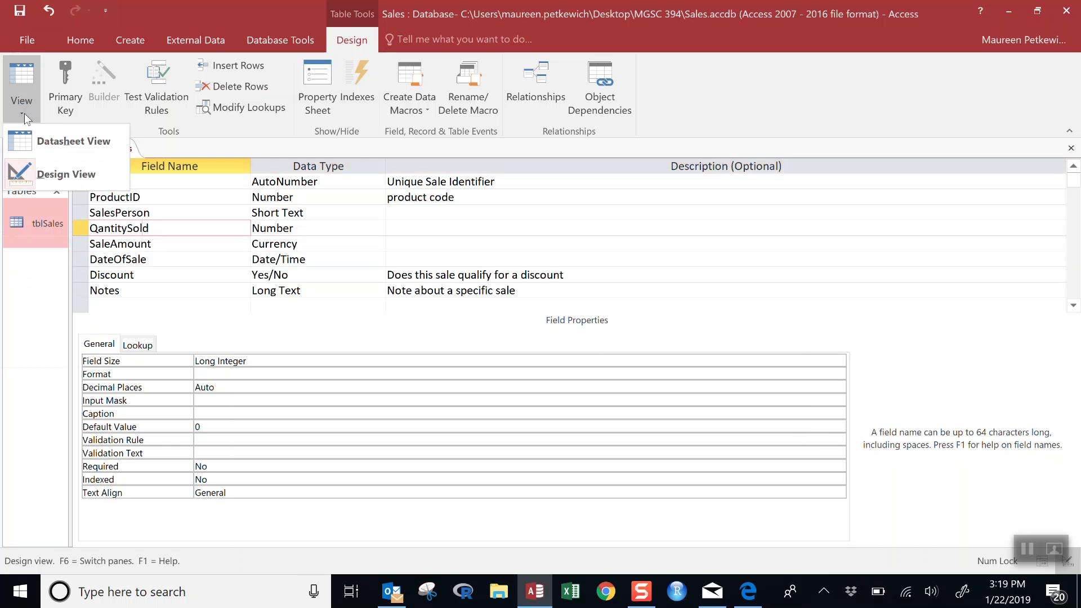
left_click(31, 150)
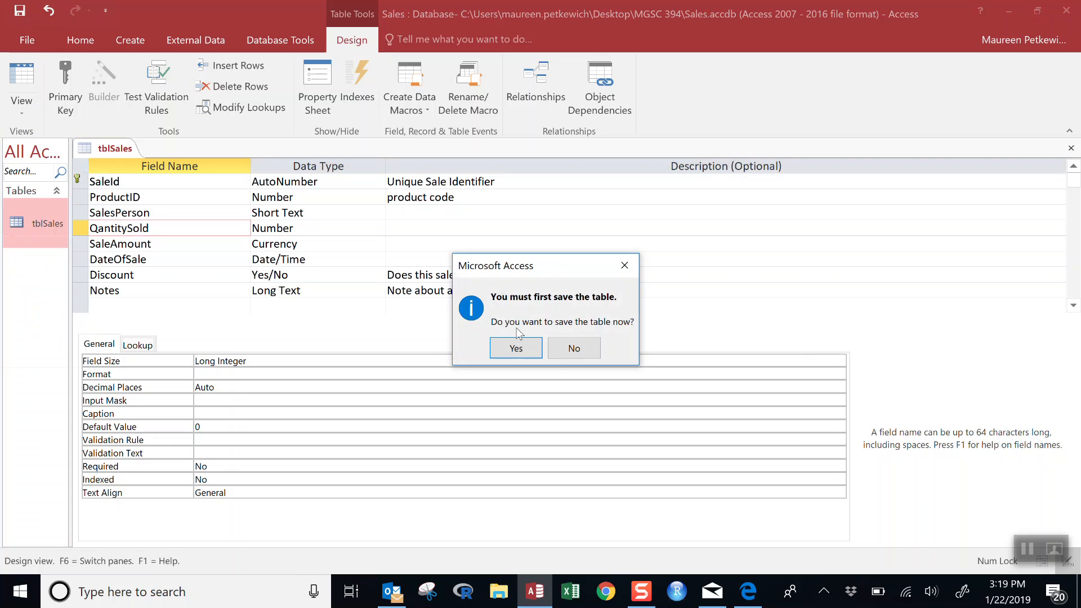
left_click(528, 353)
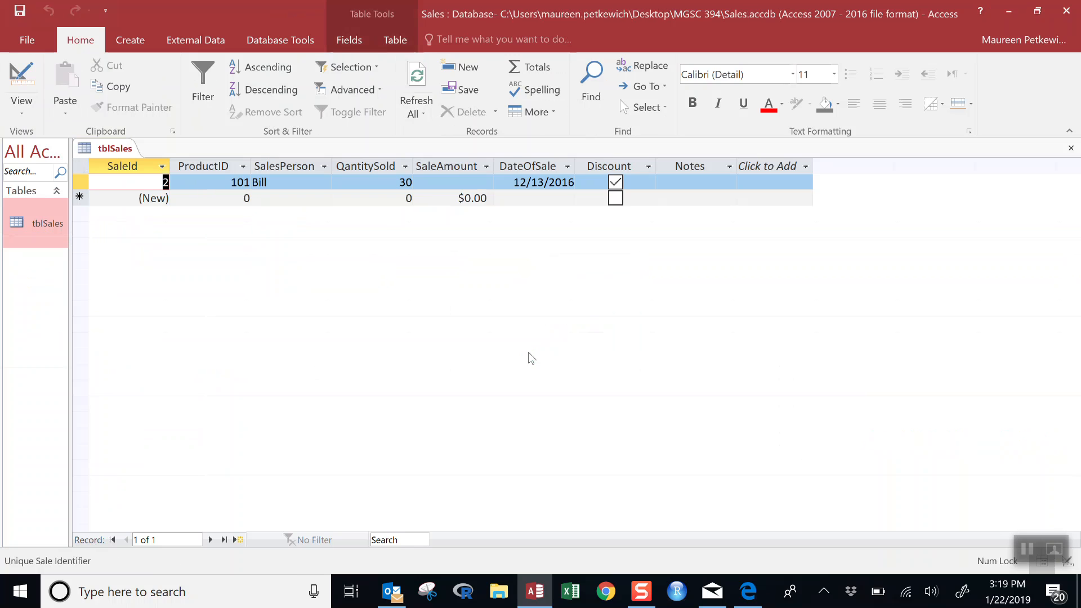
Enter 625 as the SaleAmount of the first sales record and commit the record.
left_click(467, 181)
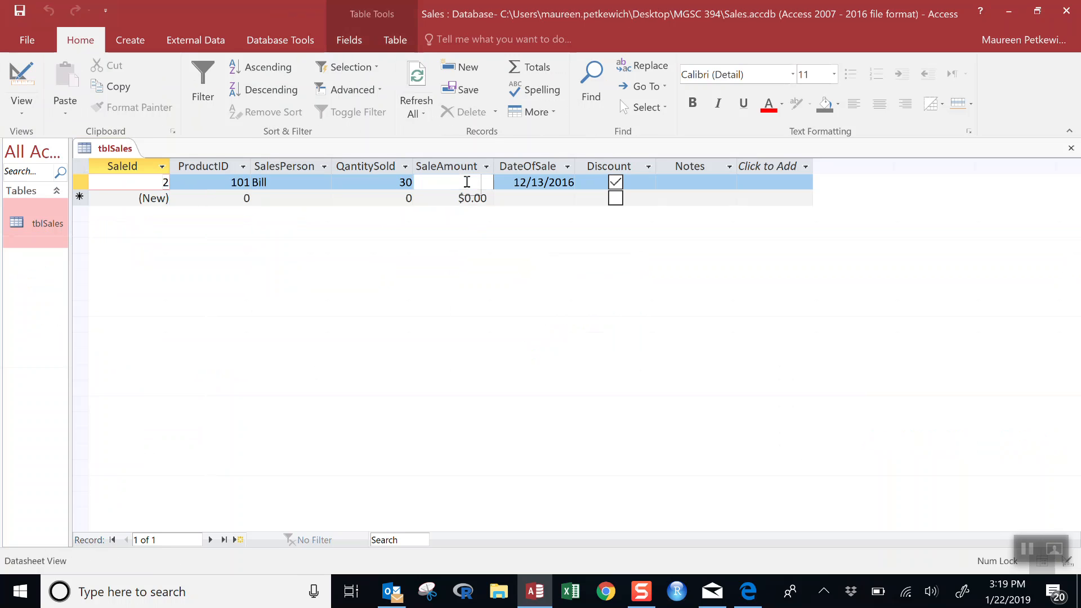
type("6")
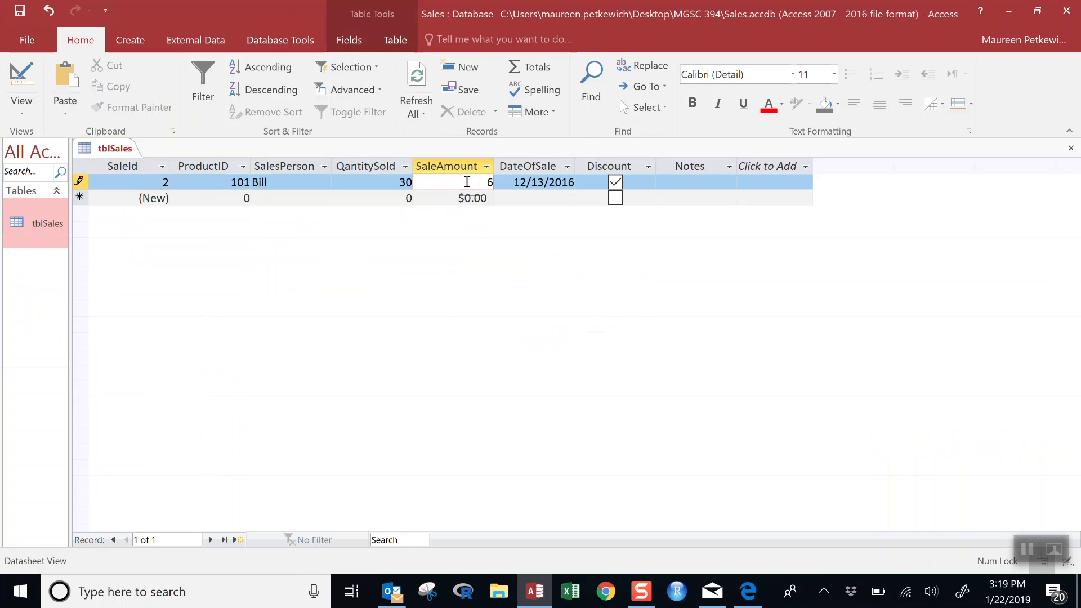
type("25")
left_click(516, 201)
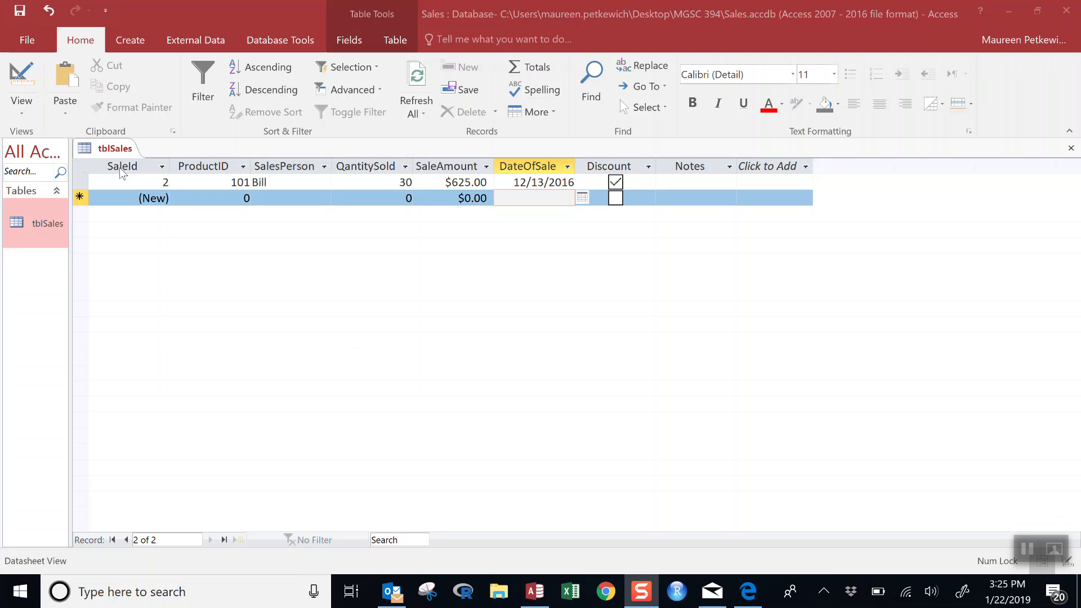
Reopen tblSales in Design View and set the caption of the SaleId field to "Sale ID".
left_click(21, 104)
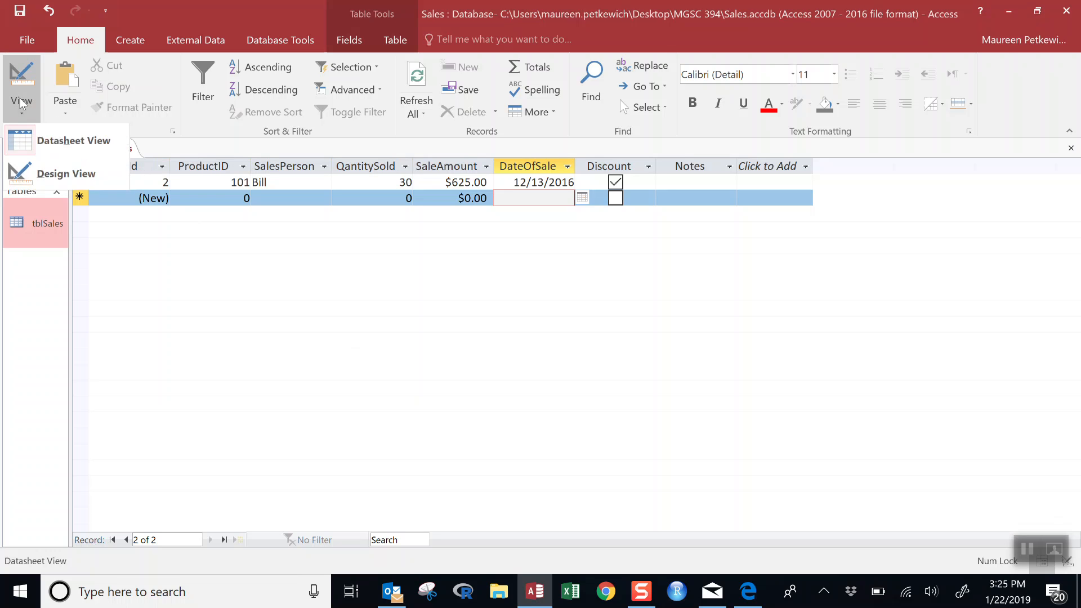
left_click(40, 166)
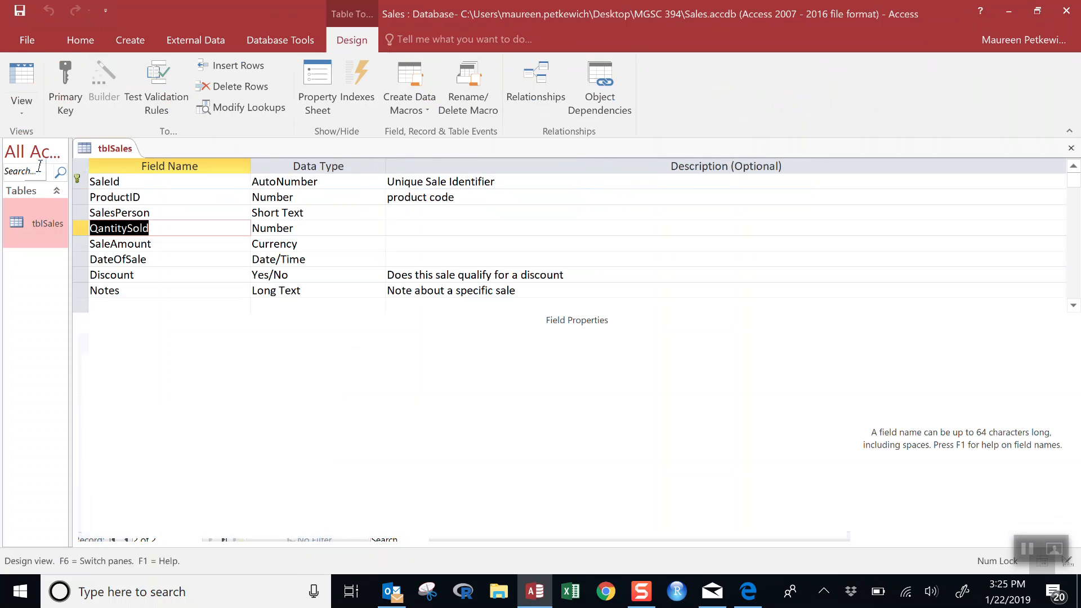
left_click(138, 185)
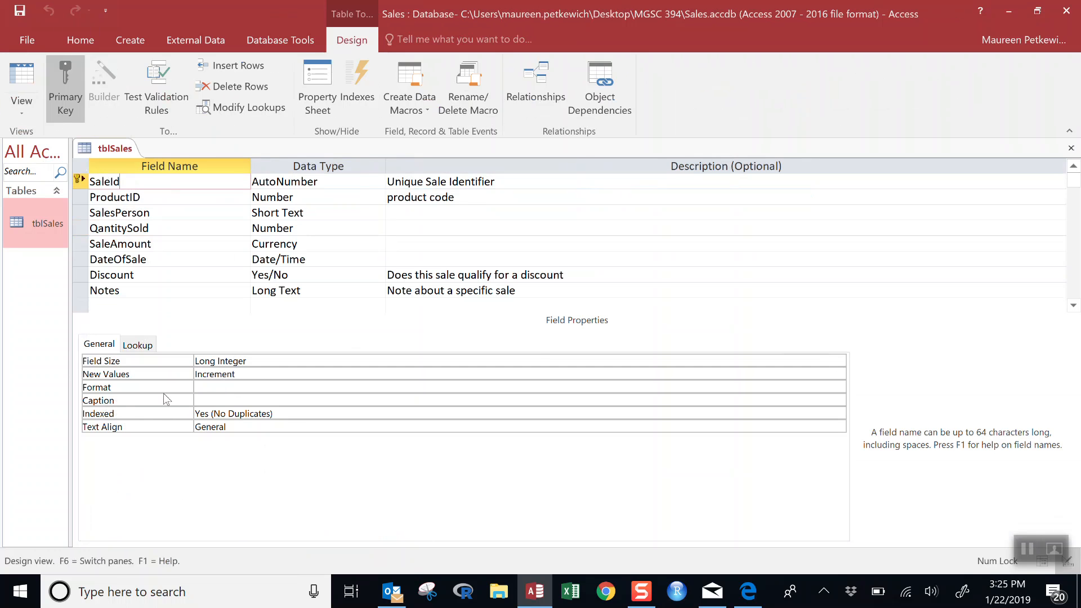
left_click(213, 398)
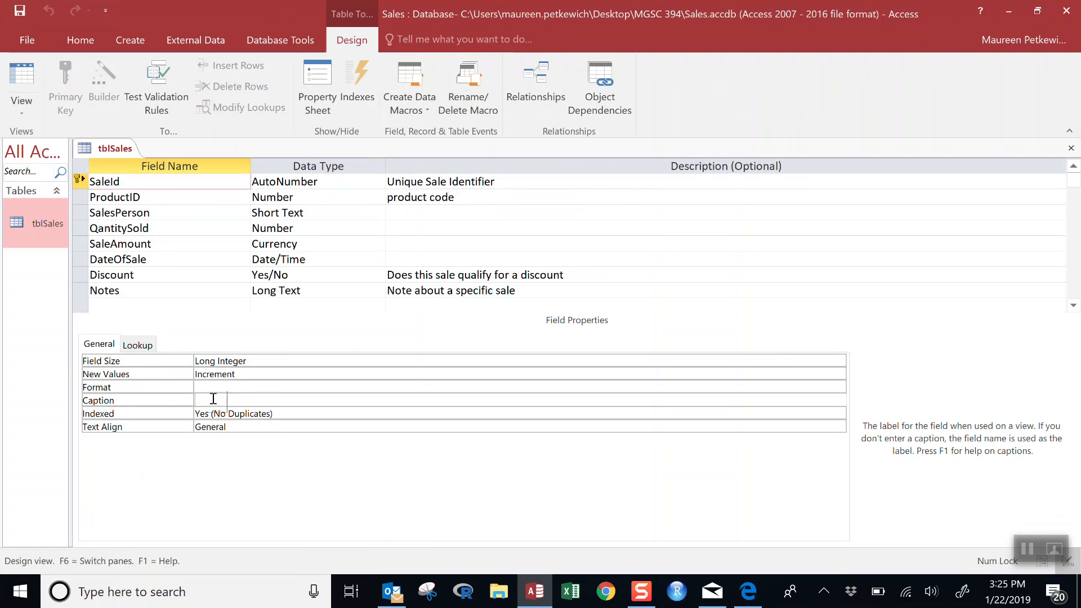
type("Sale")
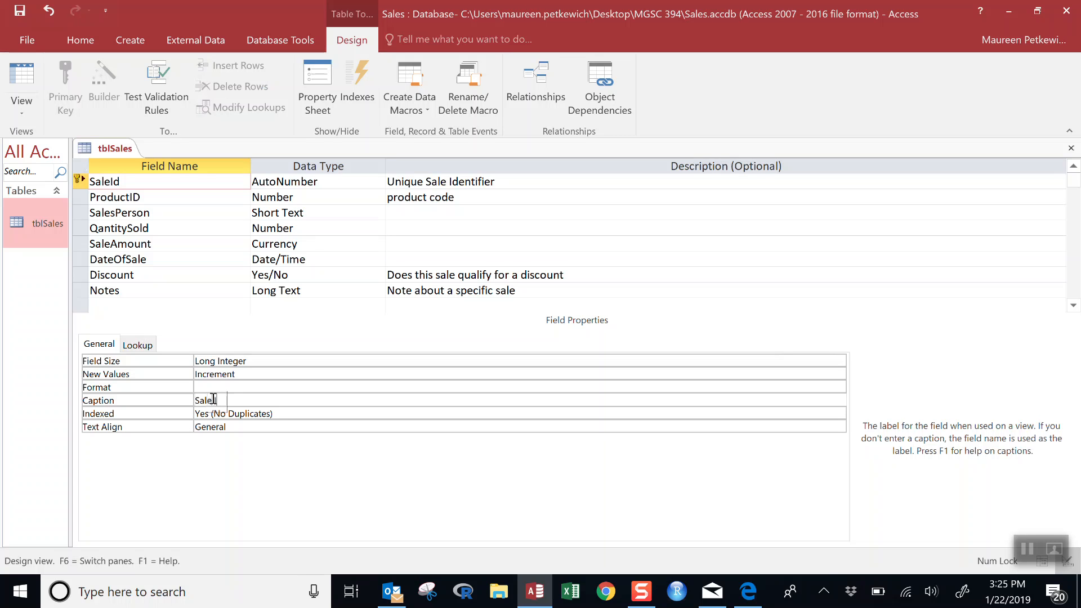
type(" ID")
left_click(126, 201)
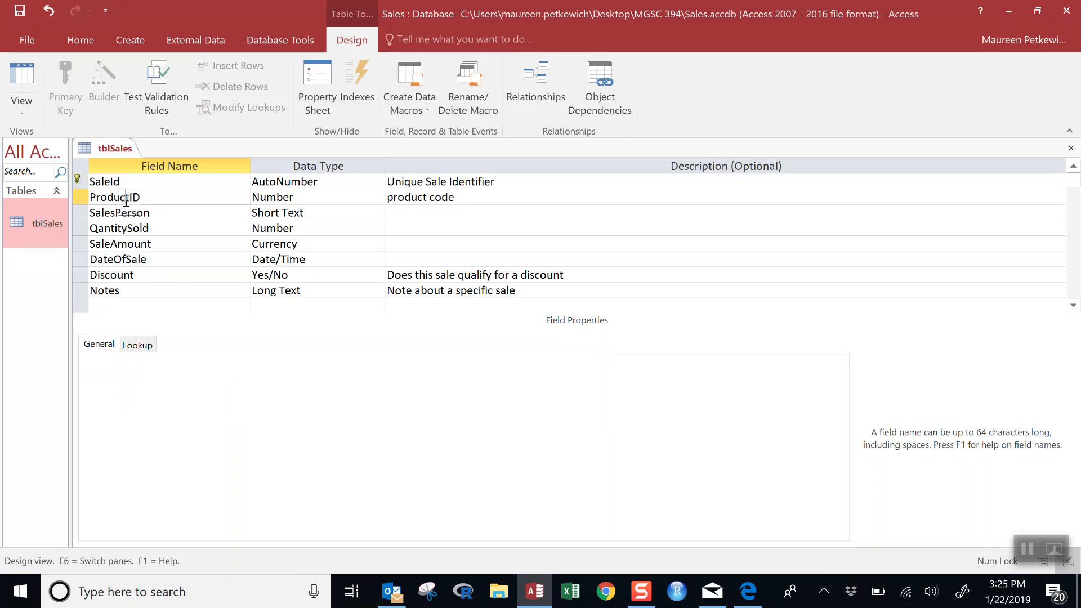
Set the caption of the ProductID field to "Product ID".
left_click(230, 413)
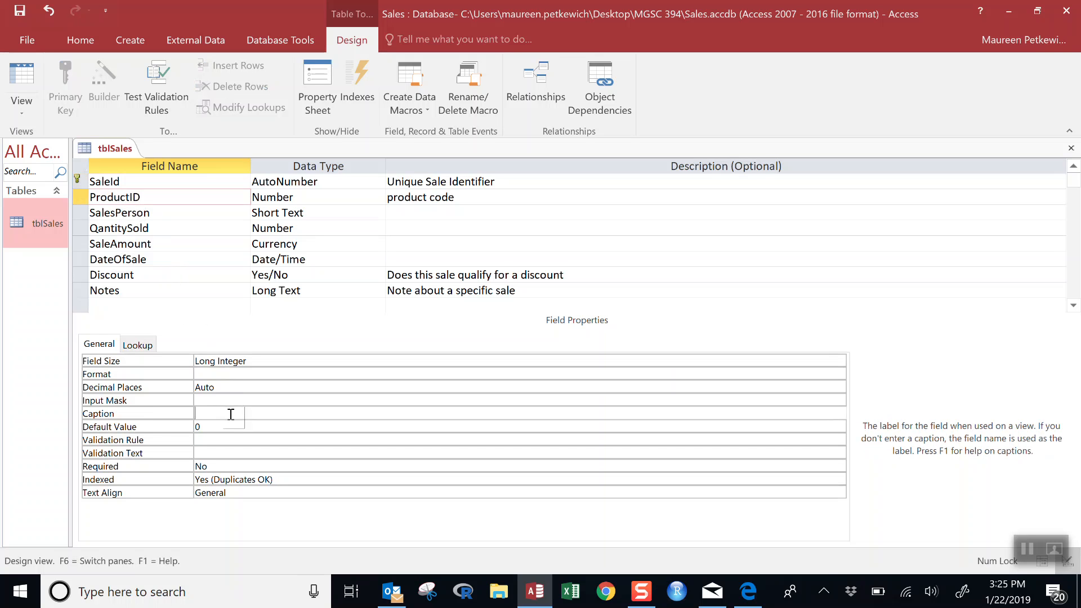
type("Product ID")
left_click(146, 217)
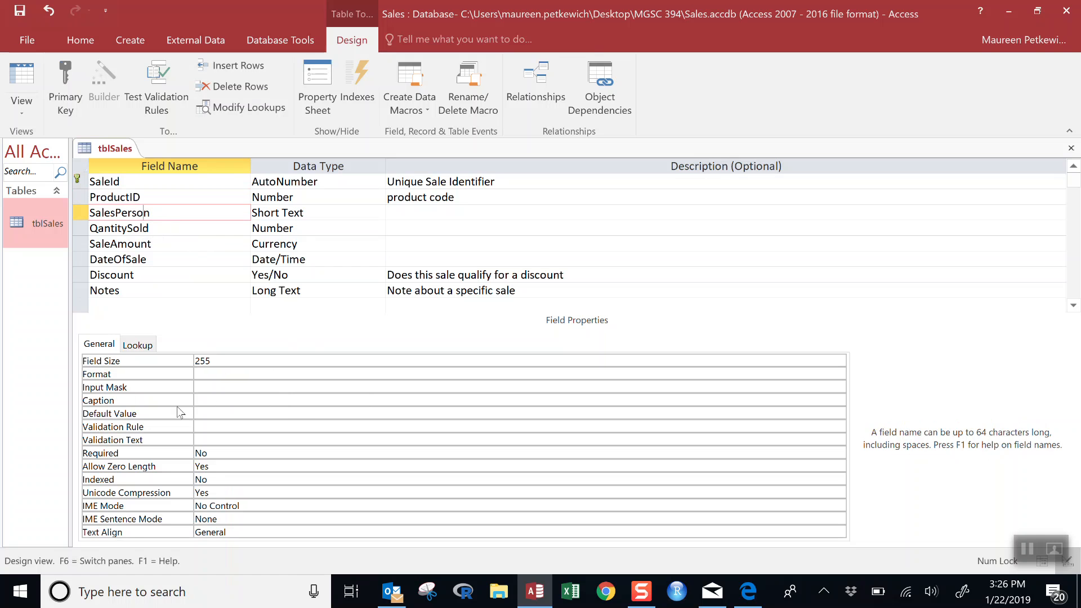
left_click(162, 241)
left_click(160, 226)
left_click(161, 214)
left_click(213, 401)
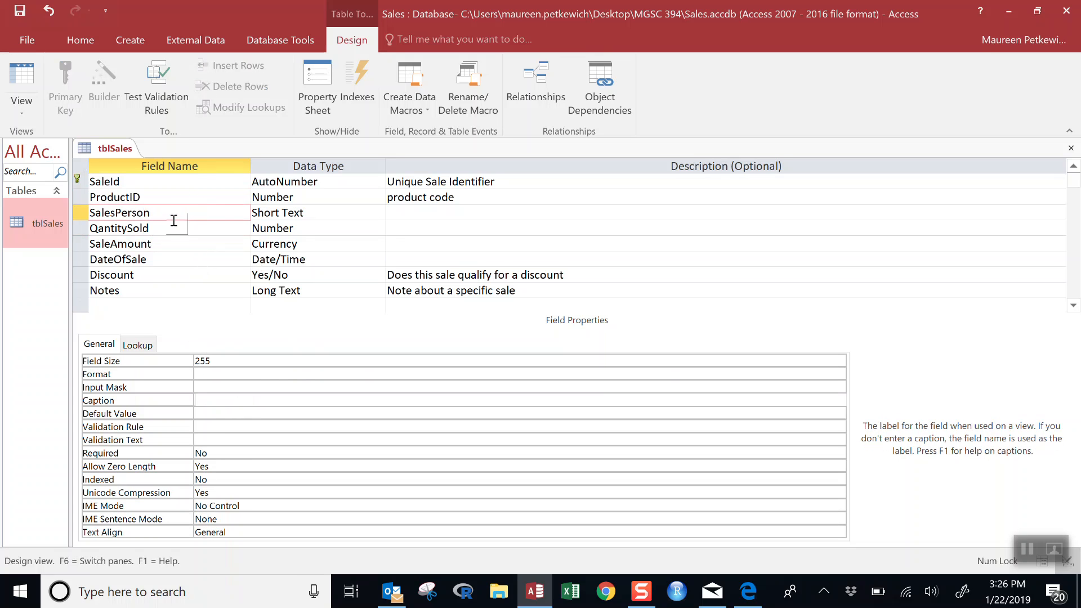
left_click(171, 201)
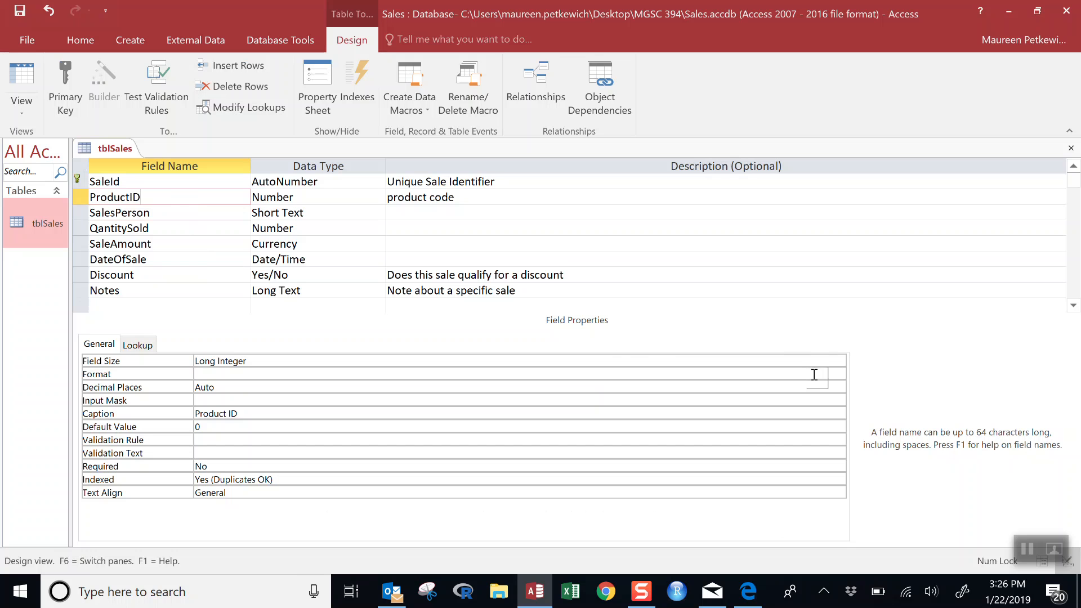
left_click(1028, 548)
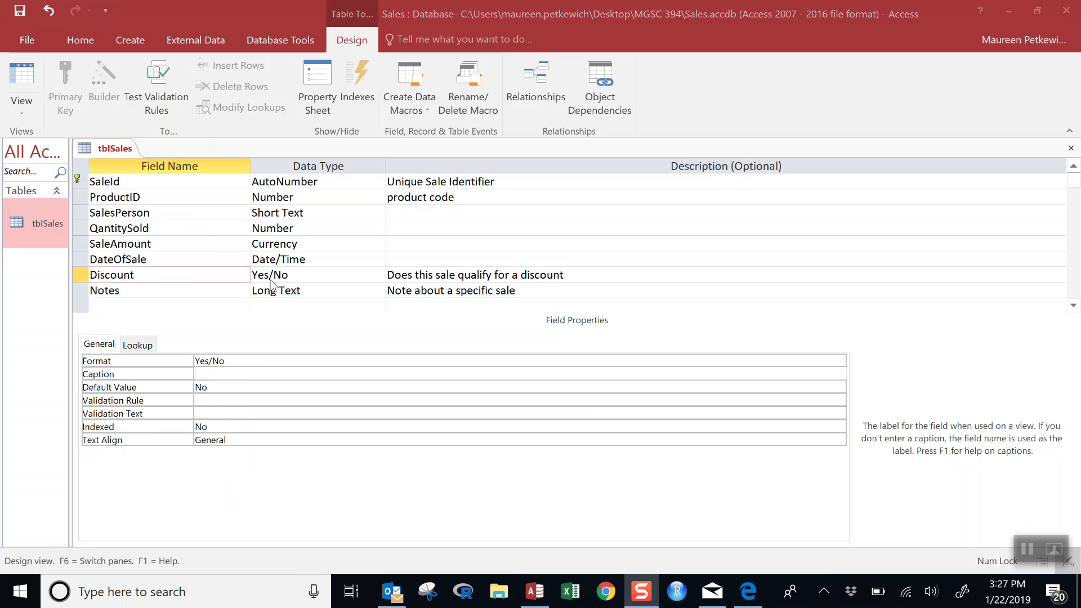
Review the caption property of each field from ProductID through Notes.
left_click(149, 199)
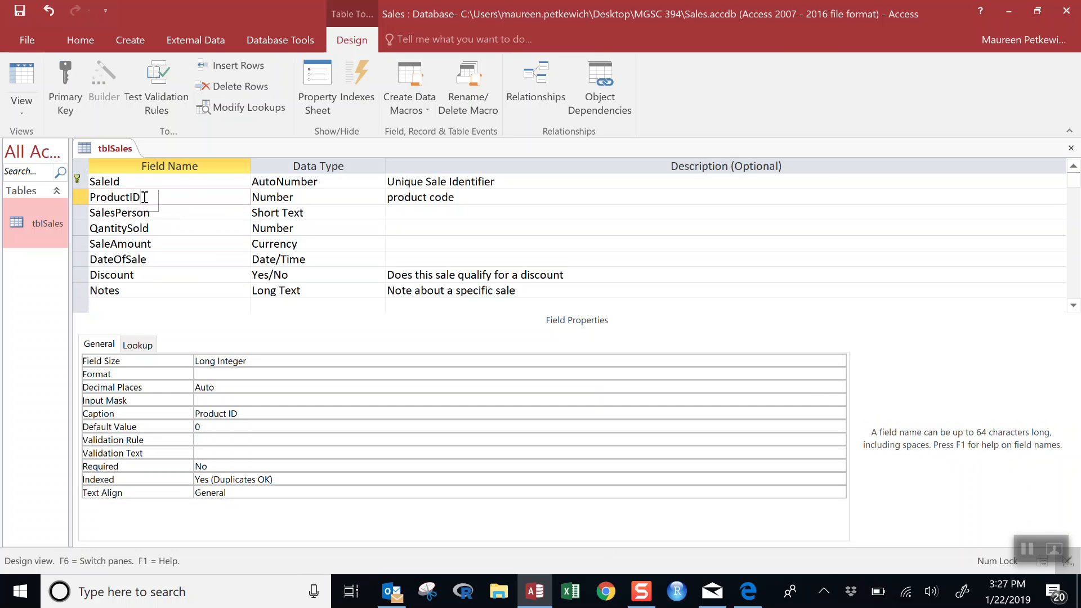
left_click(145, 214)
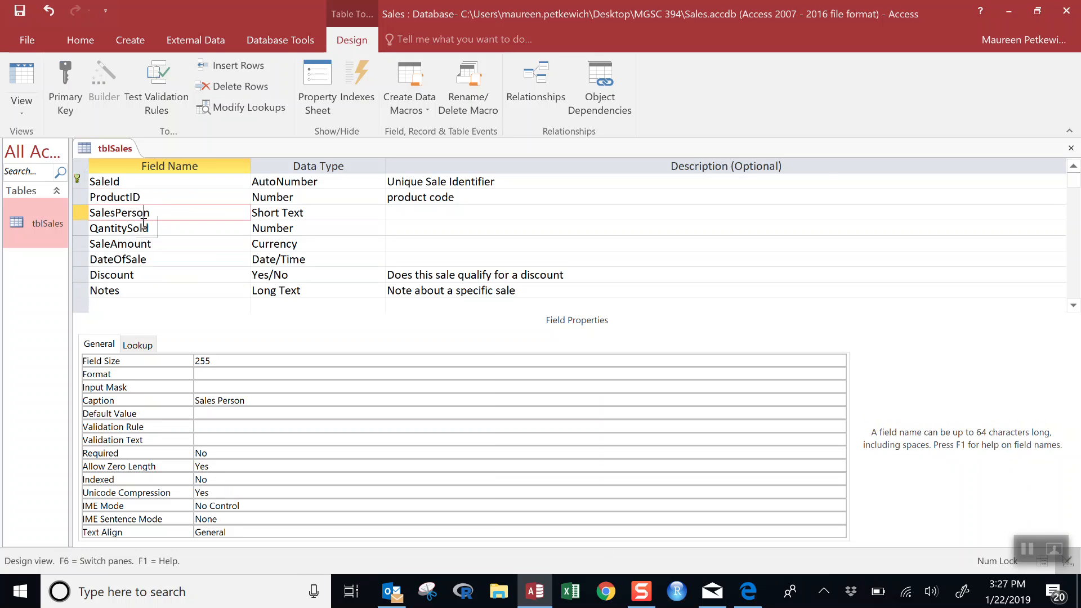
left_click(143, 228)
left_click(143, 244)
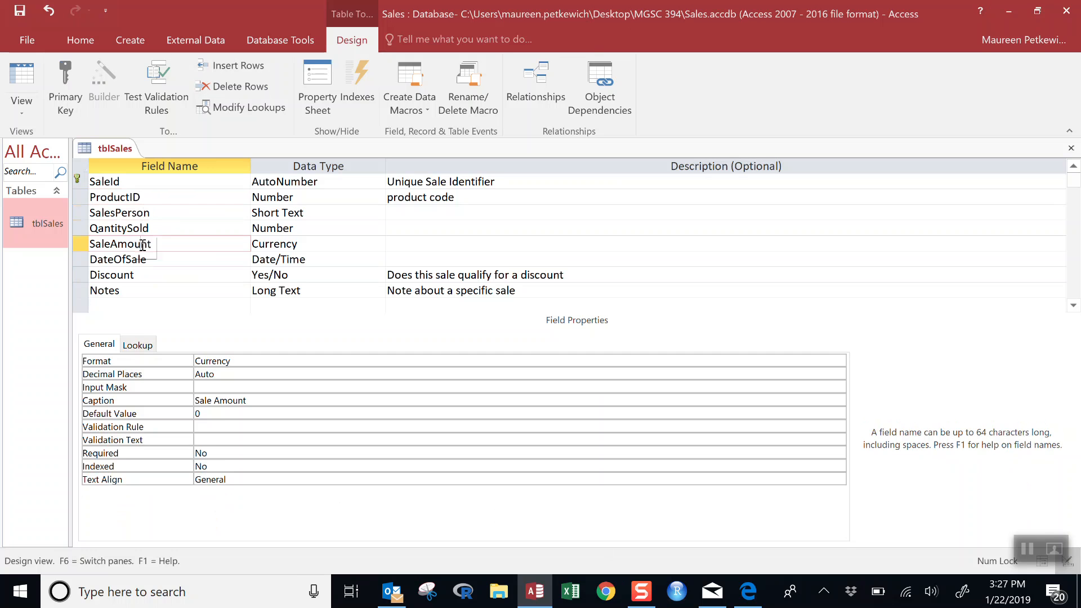
left_click(139, 260)
left_click(139, 274)
left_click(139, 289)
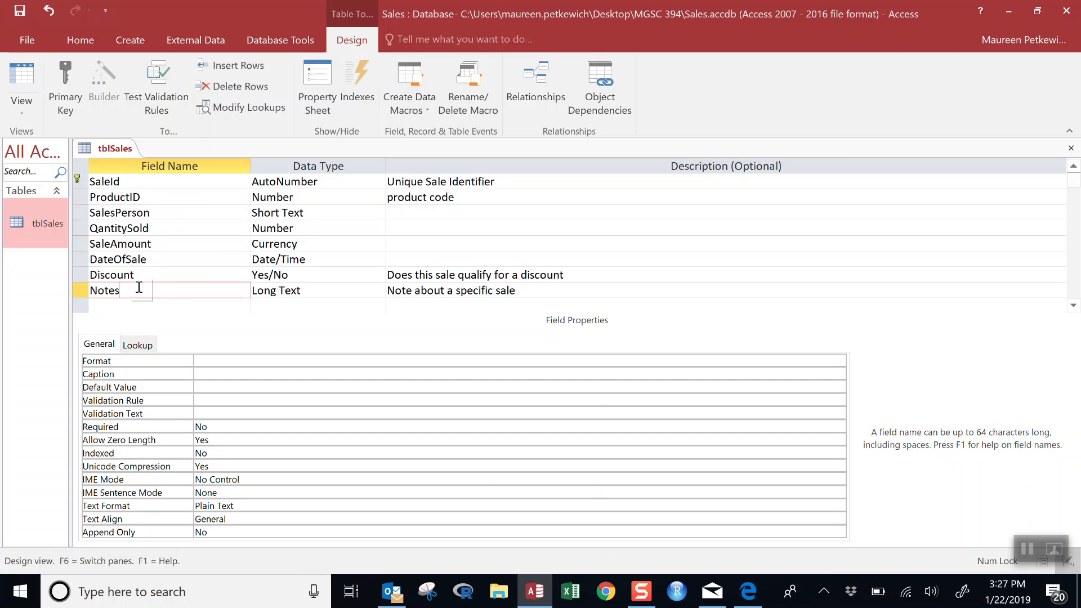
Switch tblSales to Datasheet View, saving the field caption changes.
left_click(21, 106)
left_click(36, 140)
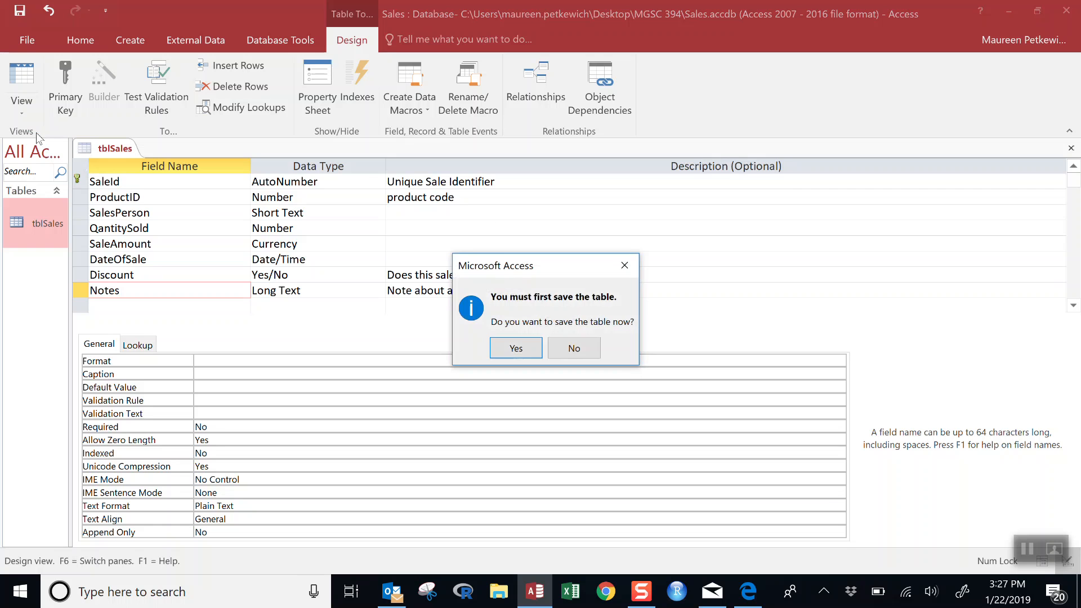
left_click(516, 348)
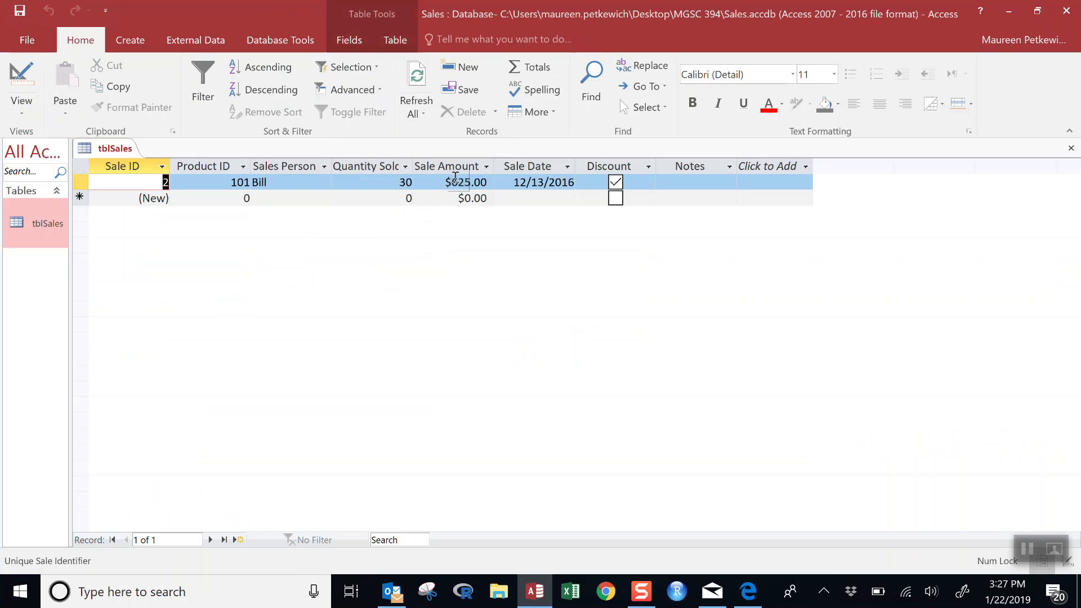
left_click(607, 165)
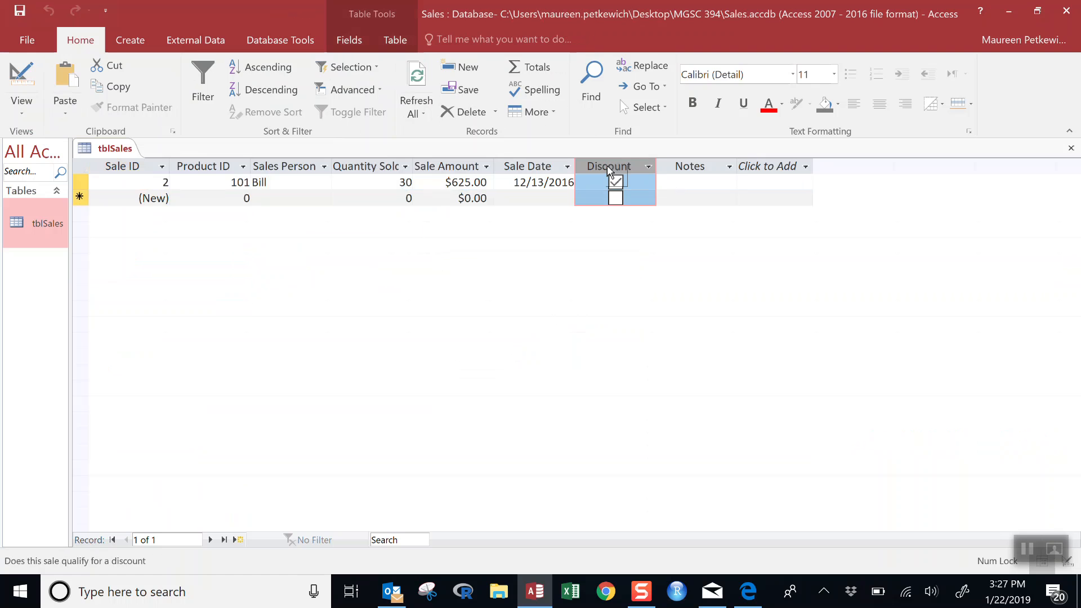
left_click_drag(607, 165, 617, 163)
left_click_drag(616, 168, 630, 168)
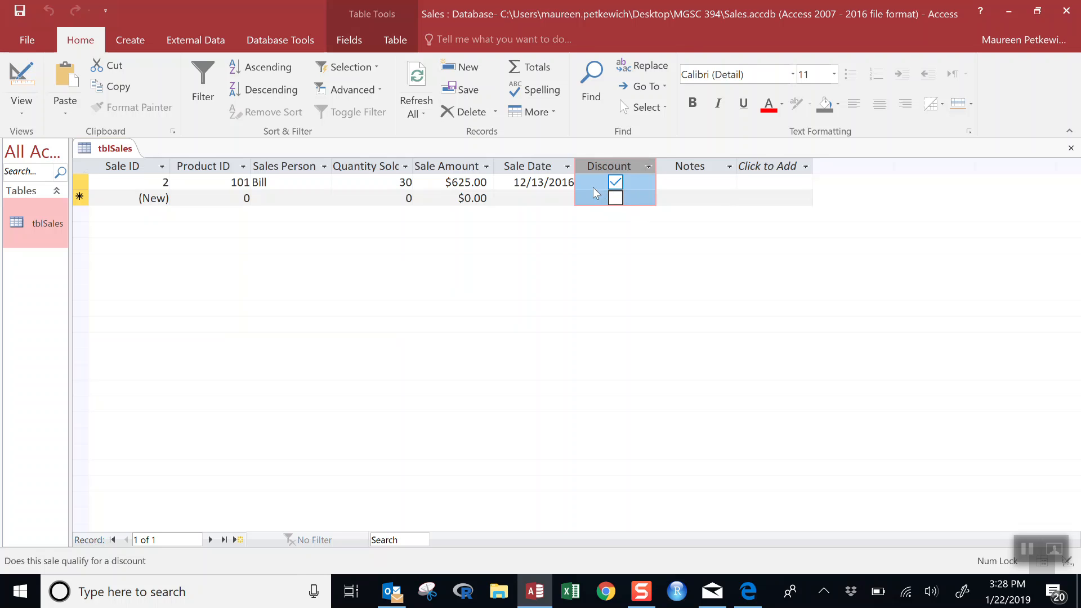
left_click(1019, 546)
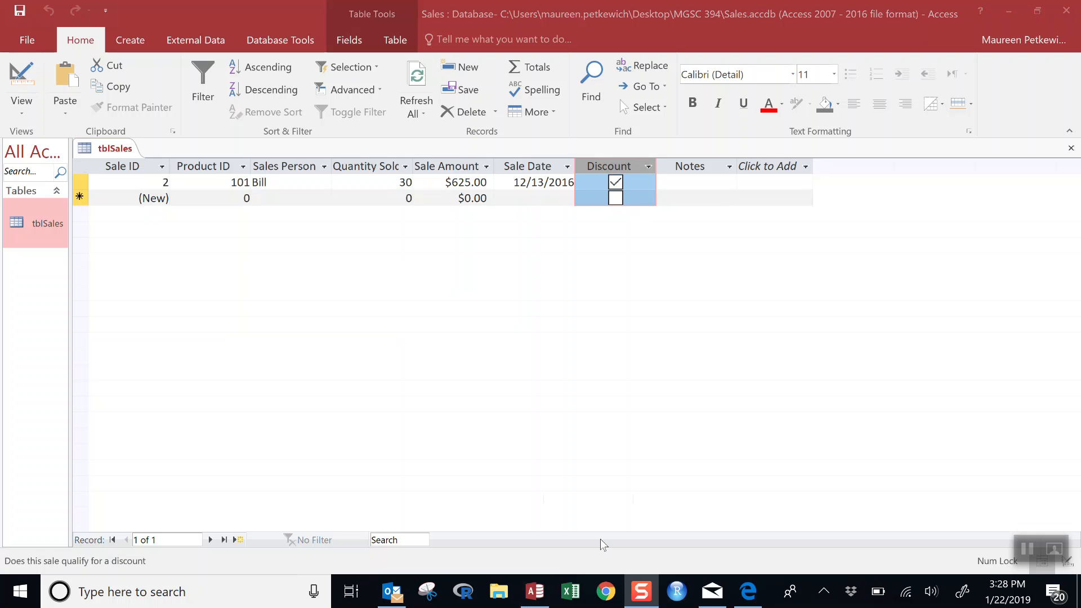
Duplicate tblSales within the database as "Copy Of tblSales", including both structure and data.
right_click(38, 226)
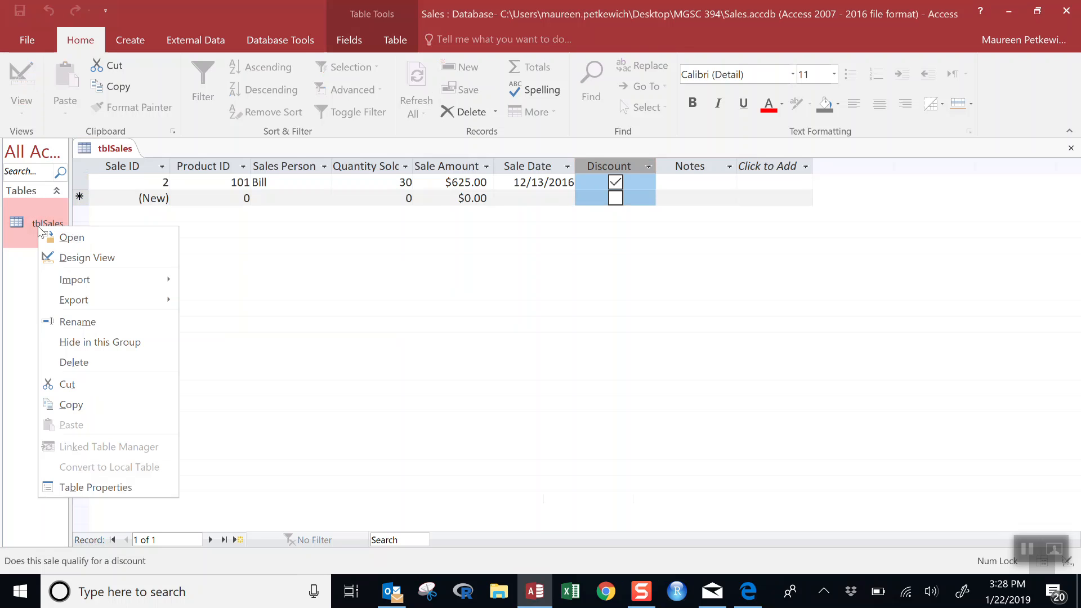
left_click(66, 400)
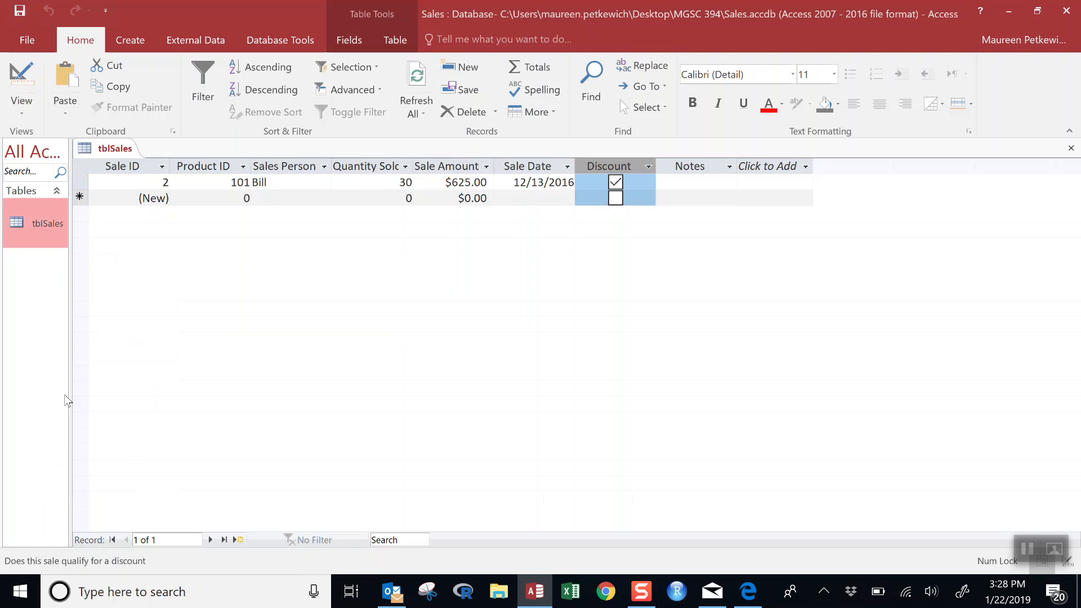
right_click(32, 289)
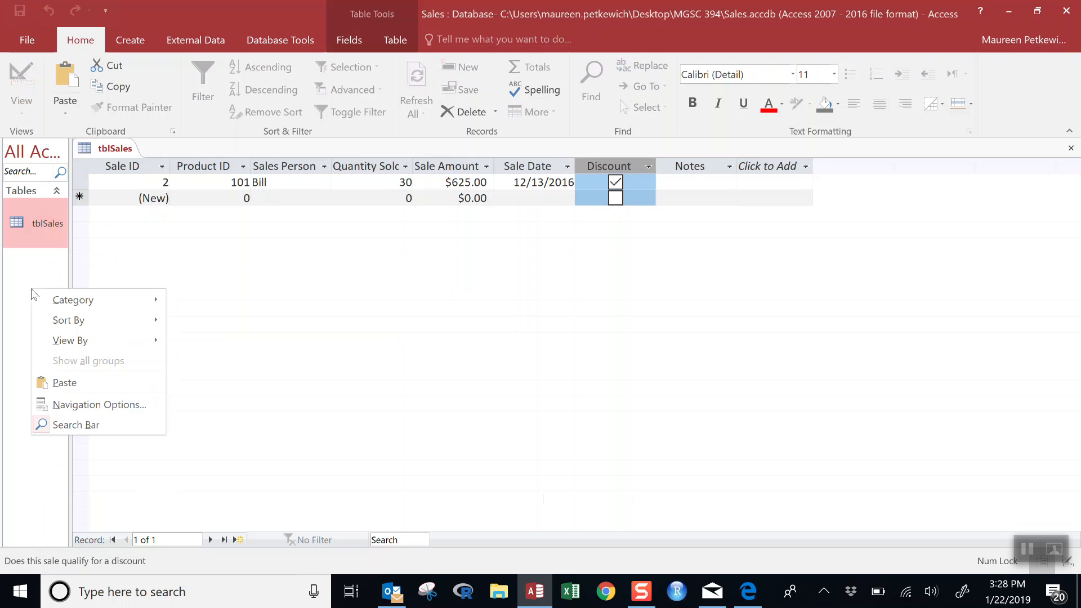
left_click(58, 382)
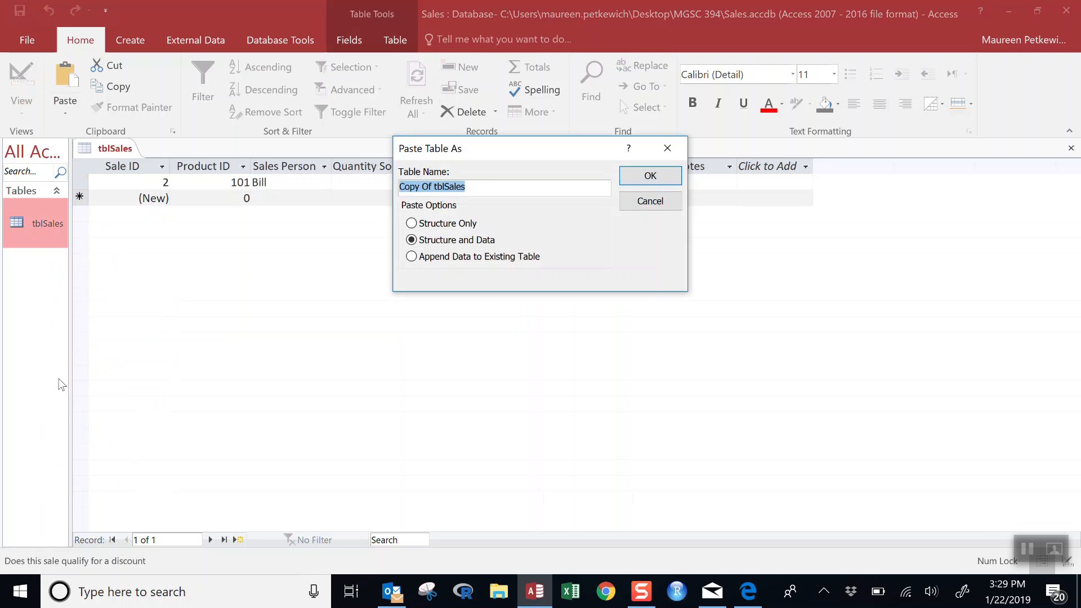
left_click(651, 176)
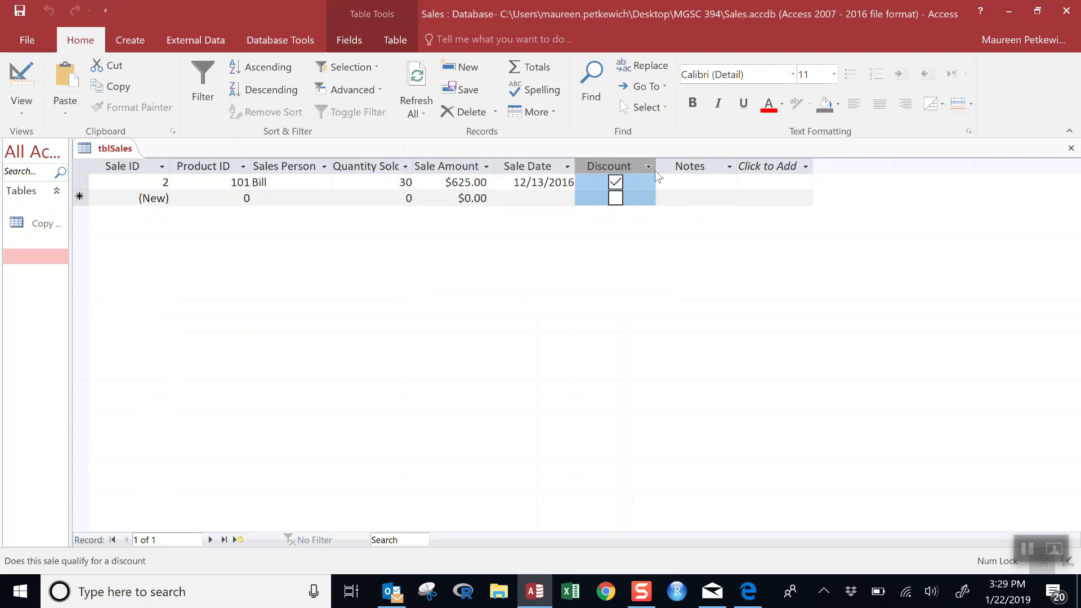
Open the Copy Of tblSales table to examine its records.
left_click(33, 230)
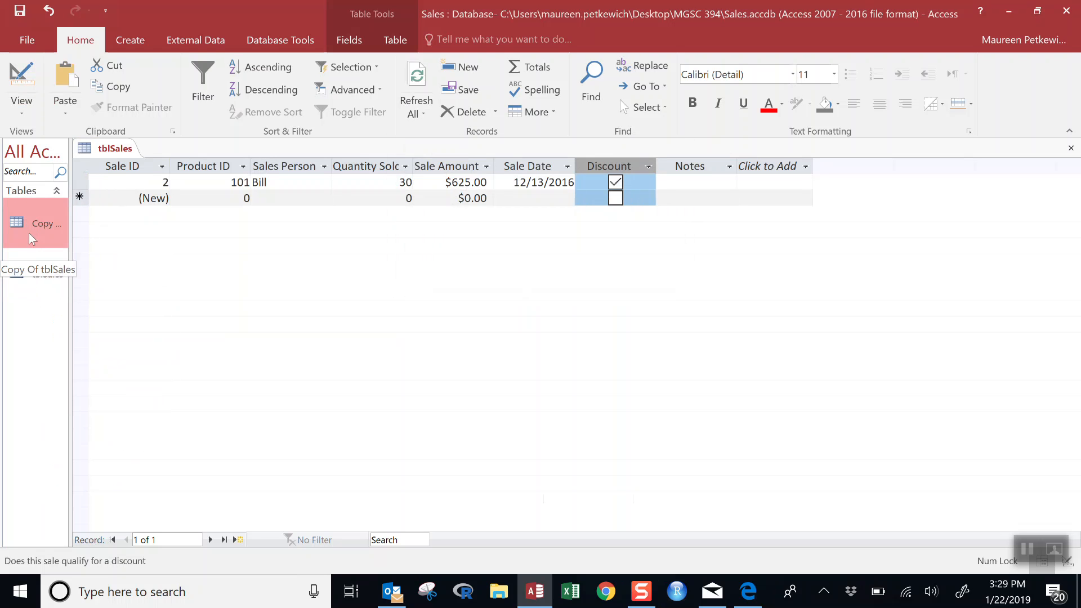
left_click(30, 285)
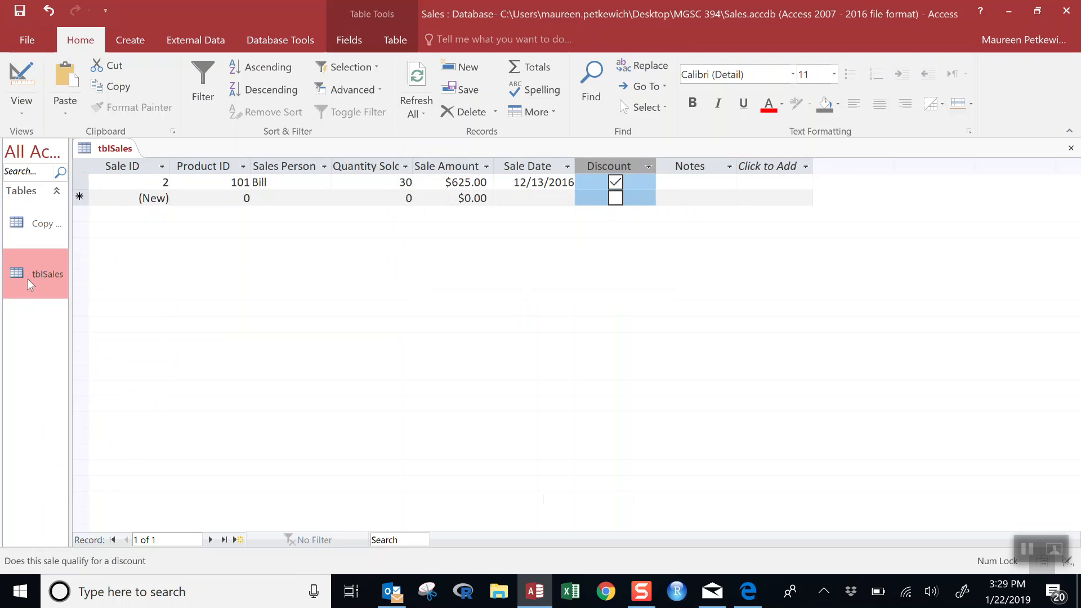
left_click(31, 232)
double_click(30, 232)
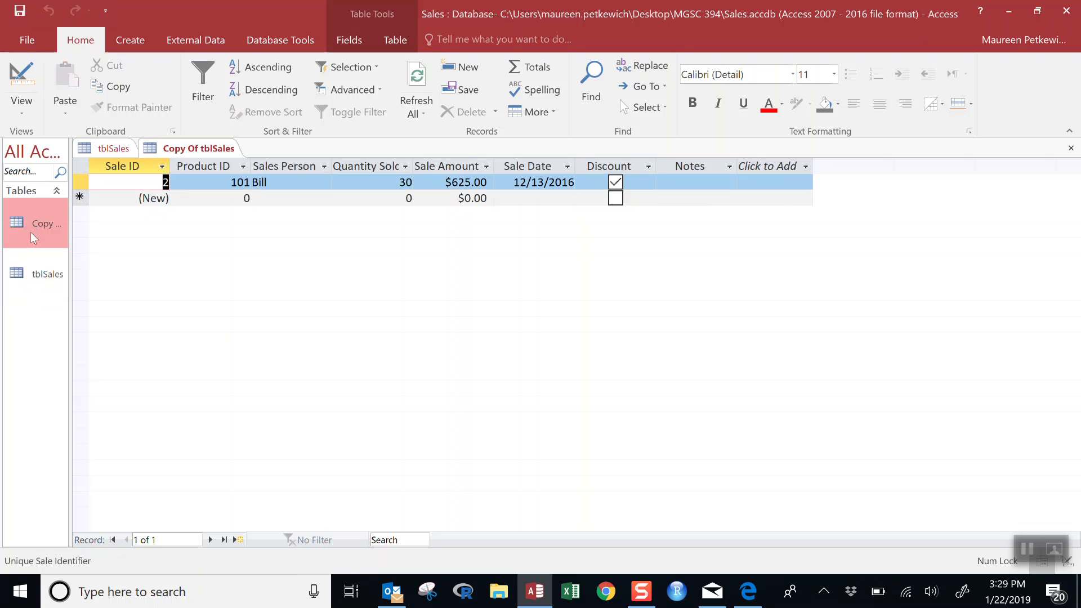
Try to delete the Copy Of tblSales table while it is open.
right_click(30, 232)
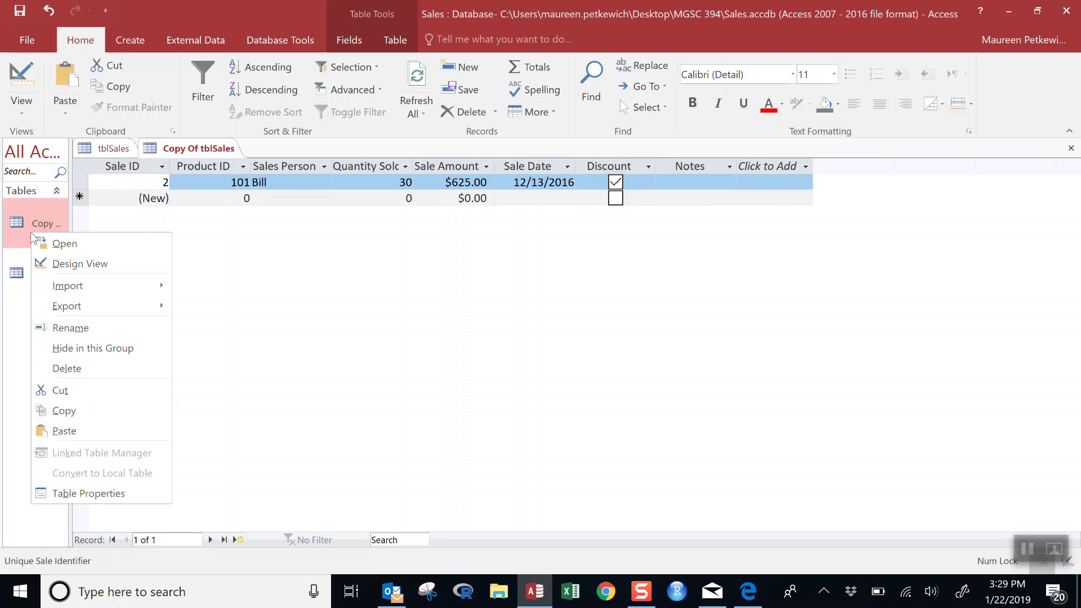
left_click(109, 370)
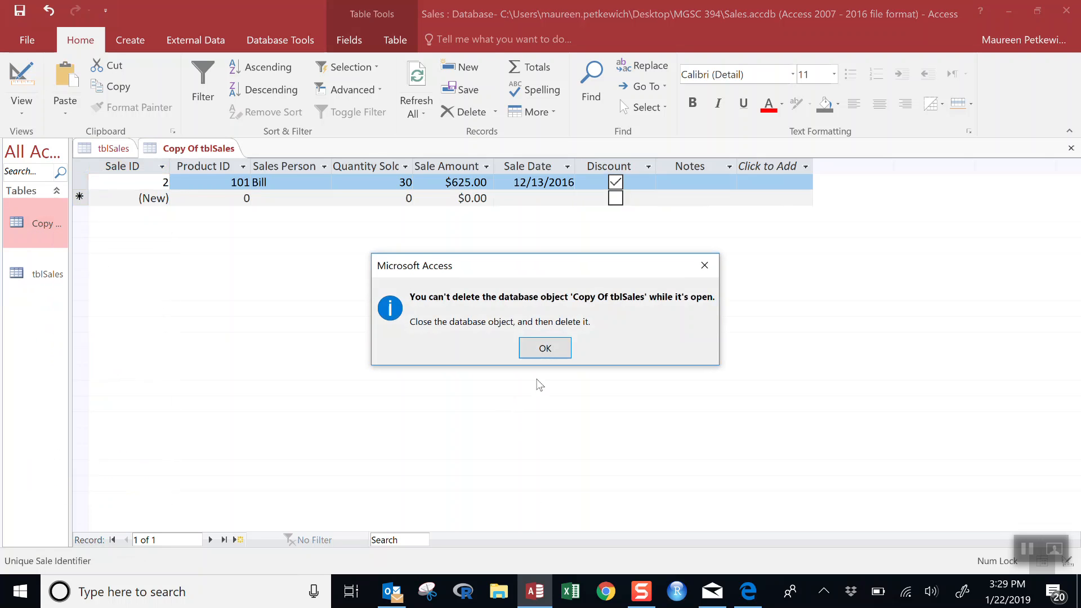
left_click(545, 348)
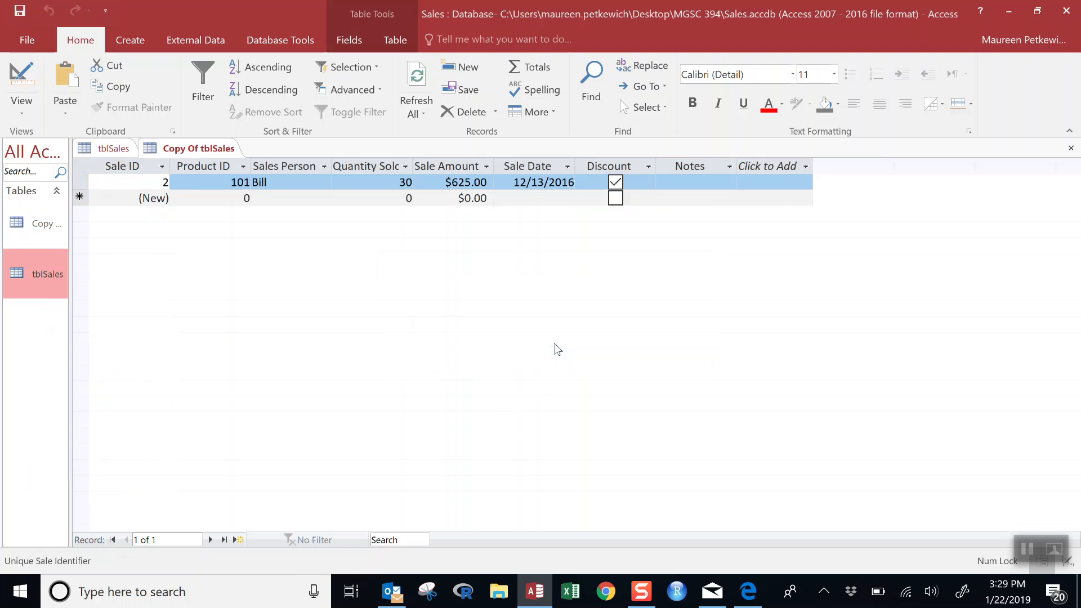
Close the Copy Of tblSales table and delete it from the database.
left_click(1072, 149)
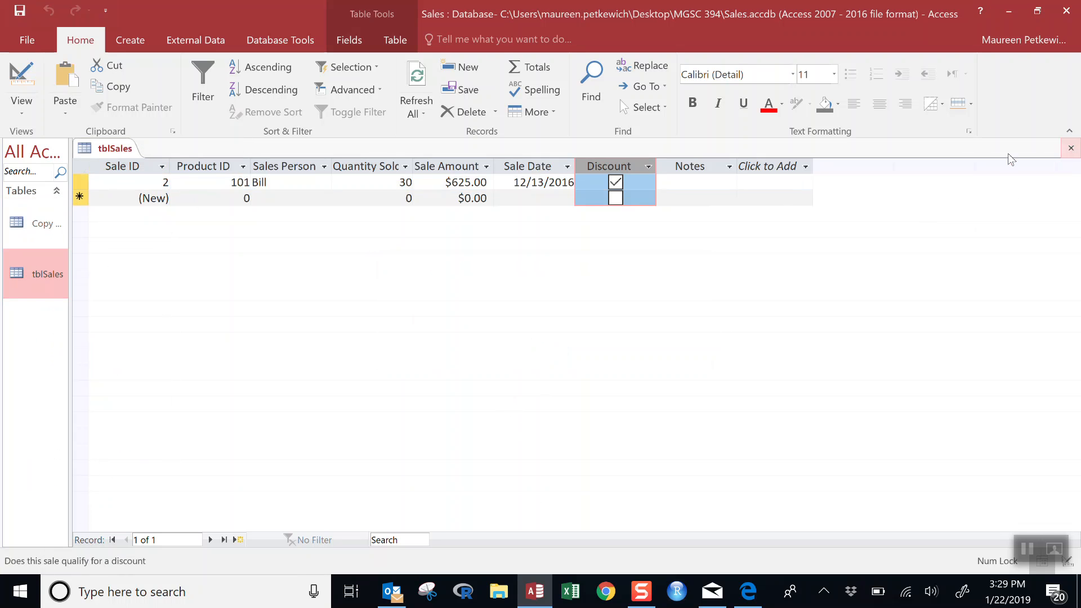
left_click(31, 218)
right_click(31, 218)
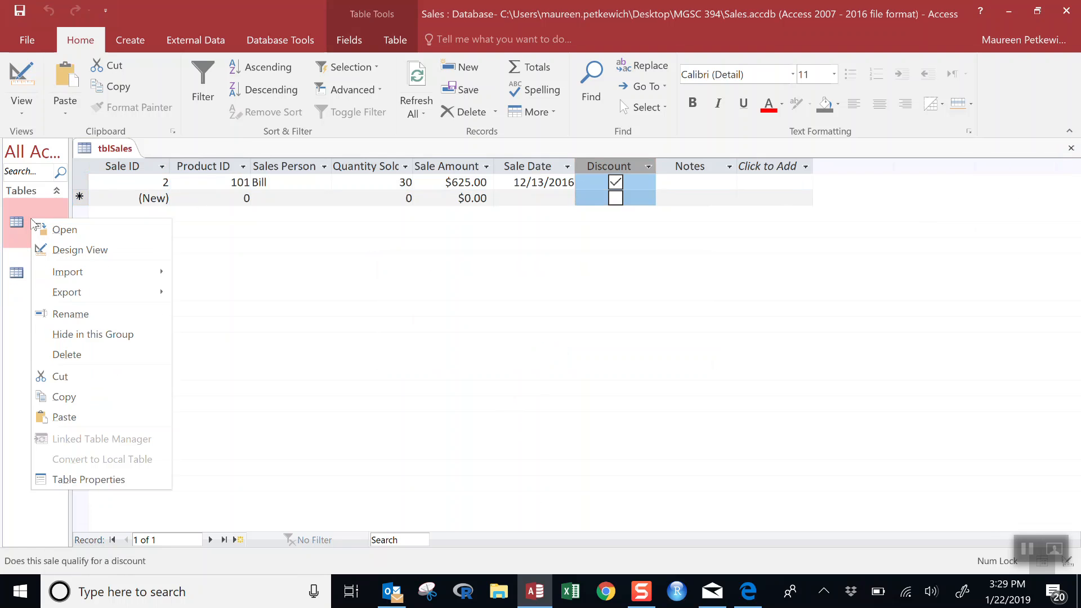
left_click(50, 353)
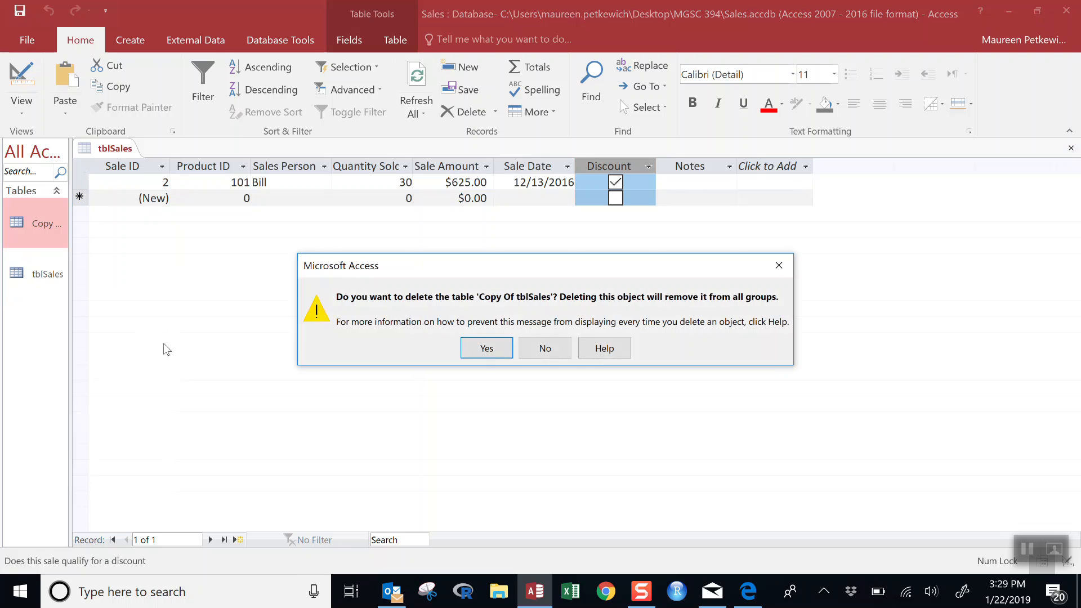
left_click(488, 349)
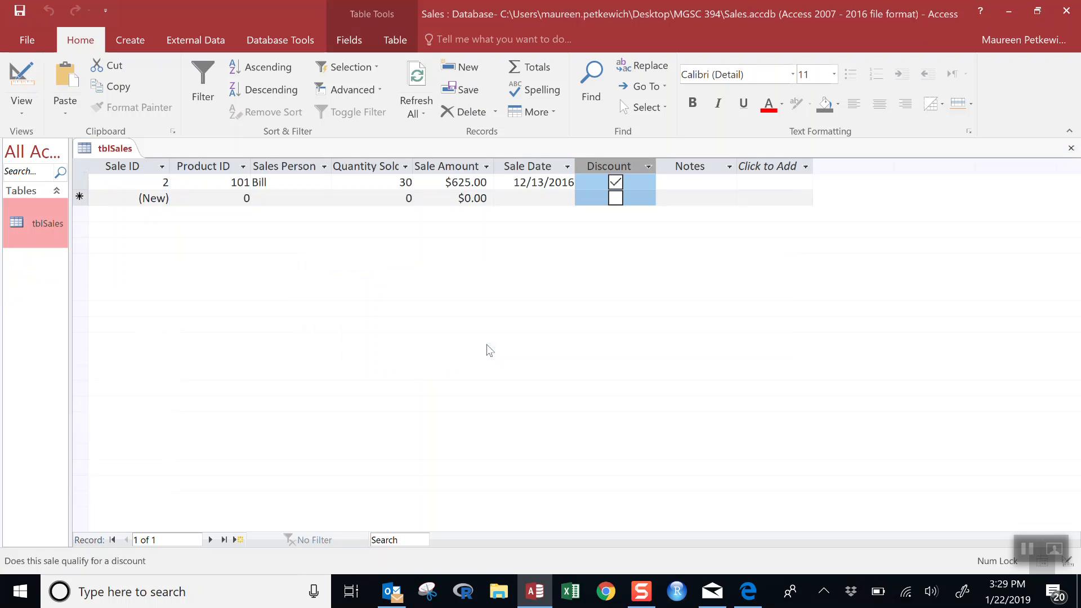